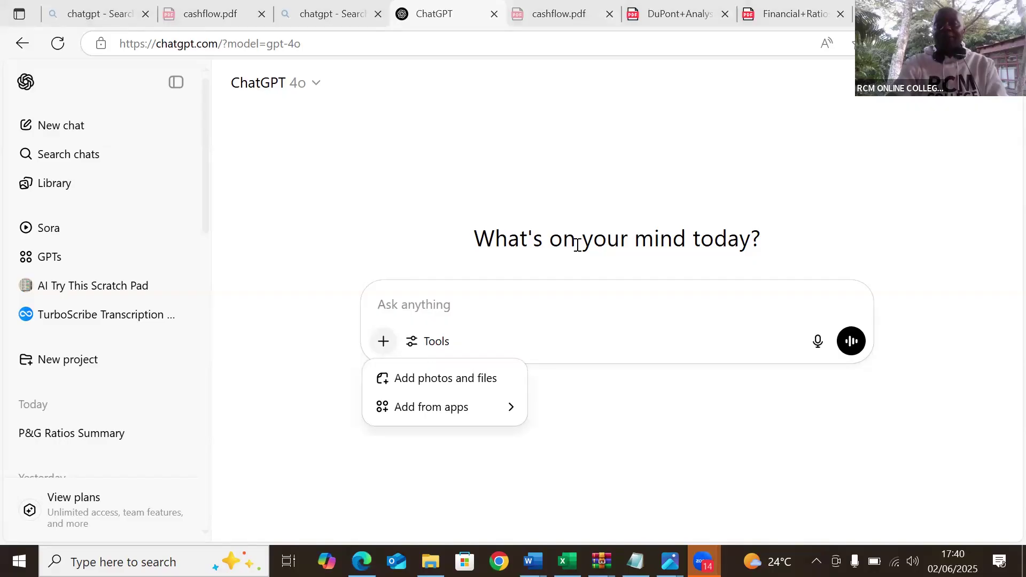
Attach the spreadsheet "RATIO ANALYSIS ANALYSIS USING CHATGPT.xlsx" from the Documents folder to the prompt
{"action": "left_click", "coordinate": [441, 381]}
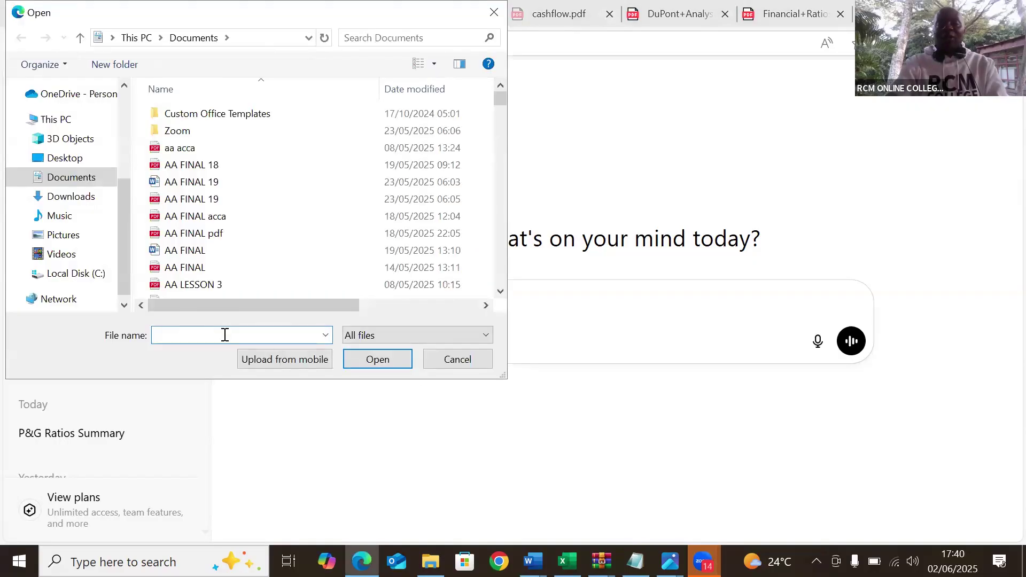
{"action": "type", "text": "R"}
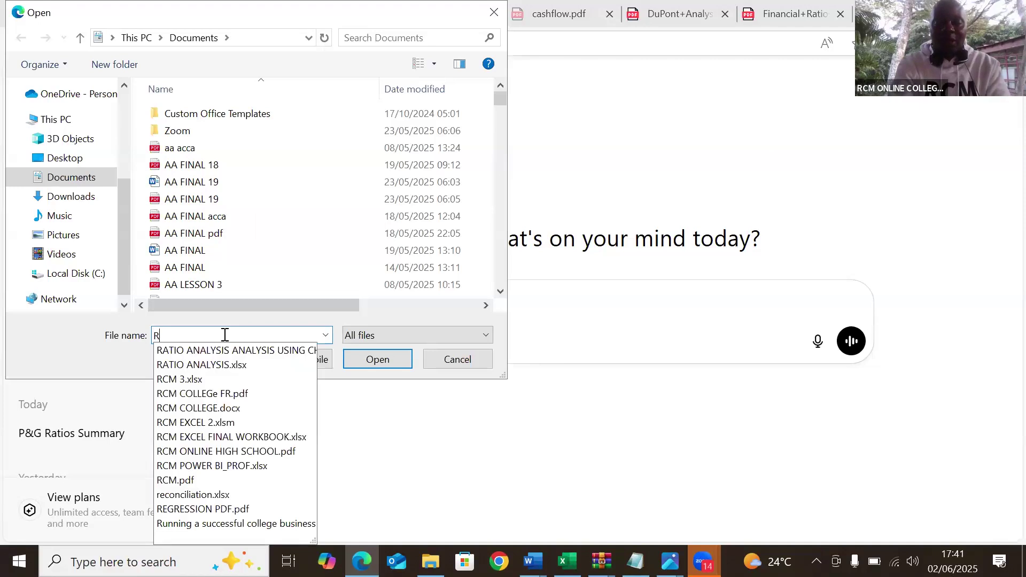
{"action": "type", "text": "AT"}
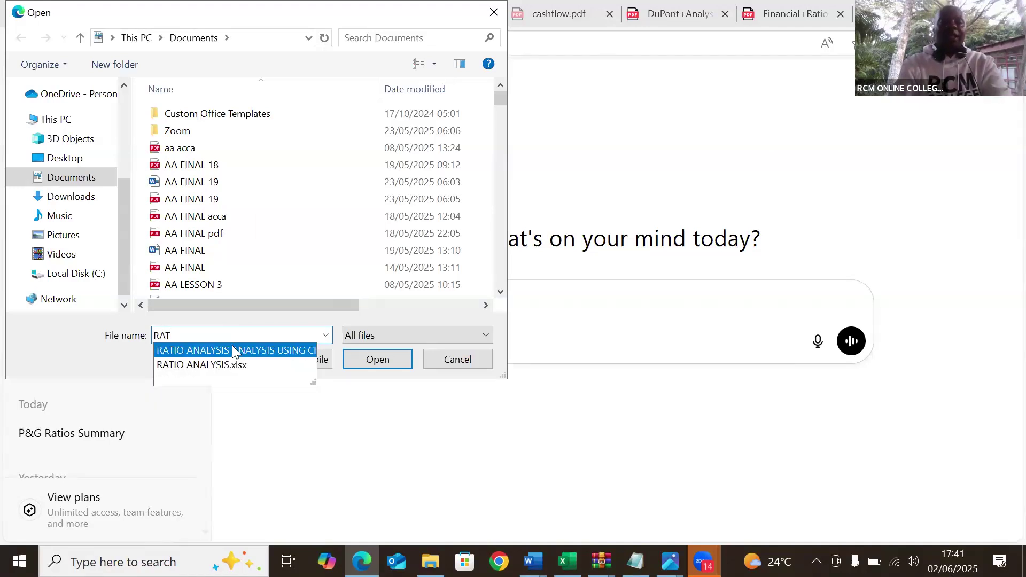
{"action": "left_click", "coordinate": [234, 351]}
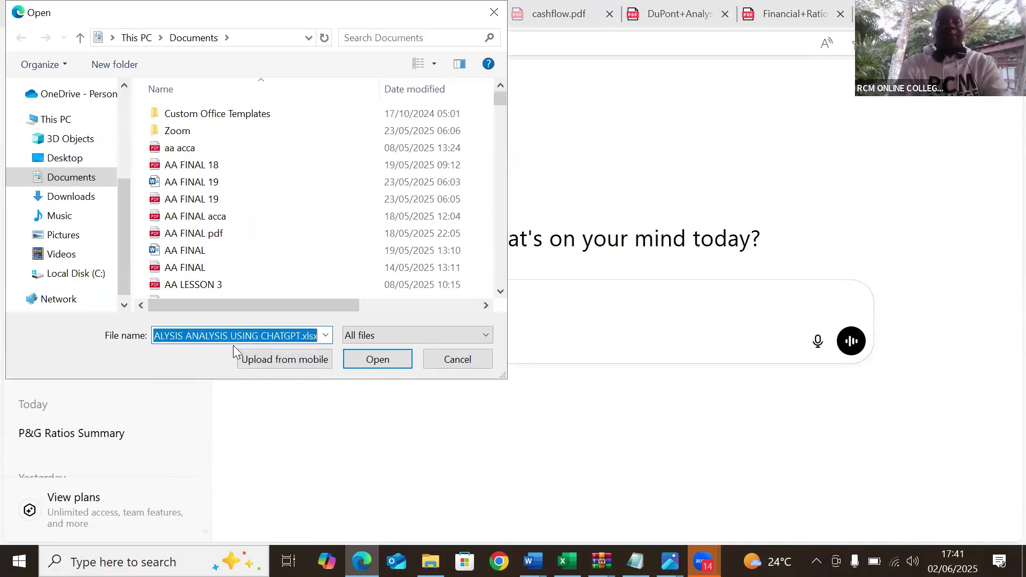
{"action": "left_click", "coordinate": [360, 356]}
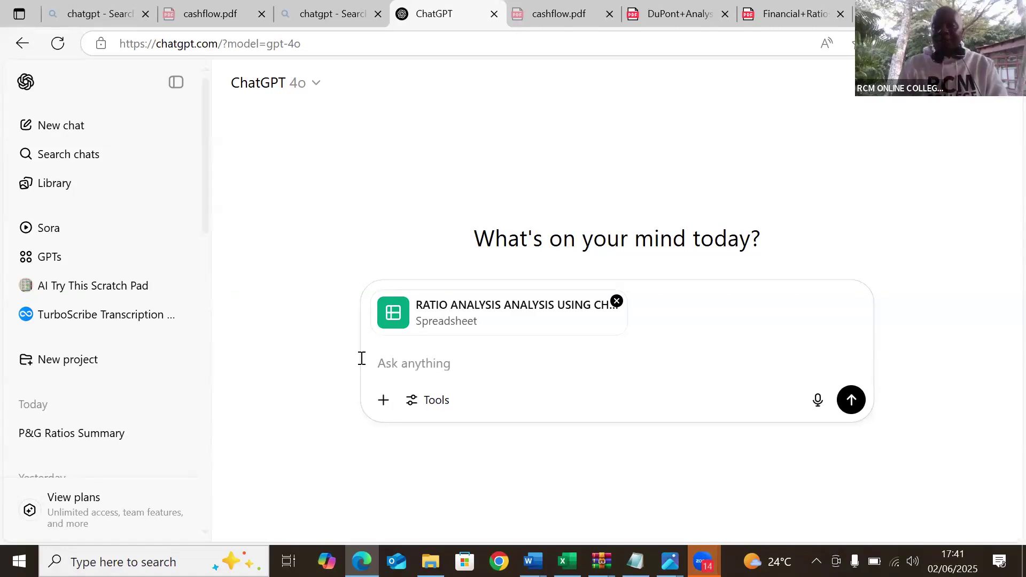
Write the prompt "CALCULATE LIQUIDITY RATIOS FOR Y3 AND Y2" for the attached spreadsheet
{"action": "type", "text": "CA"}
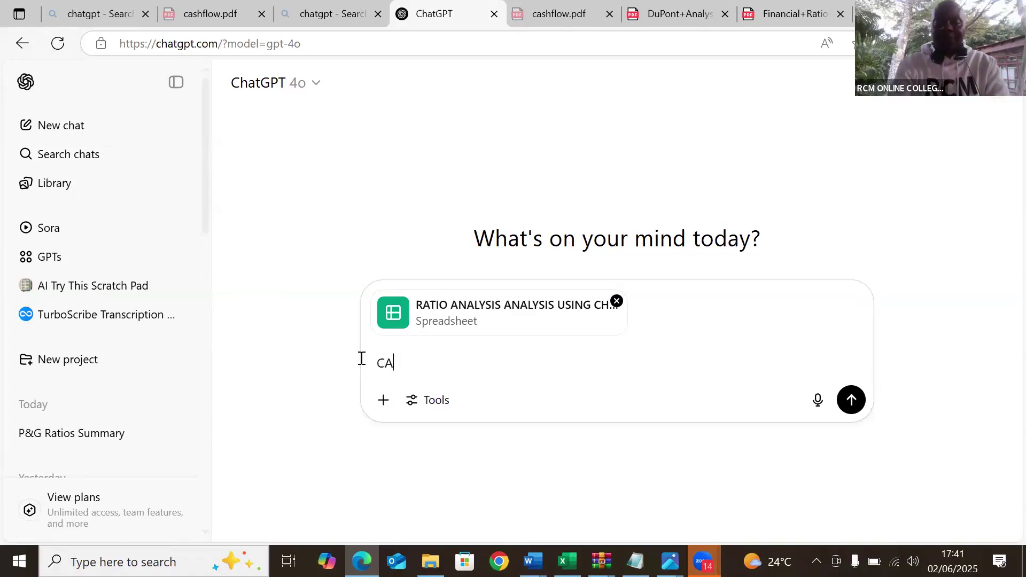
{"action": "type", "text": "LCULATE "}
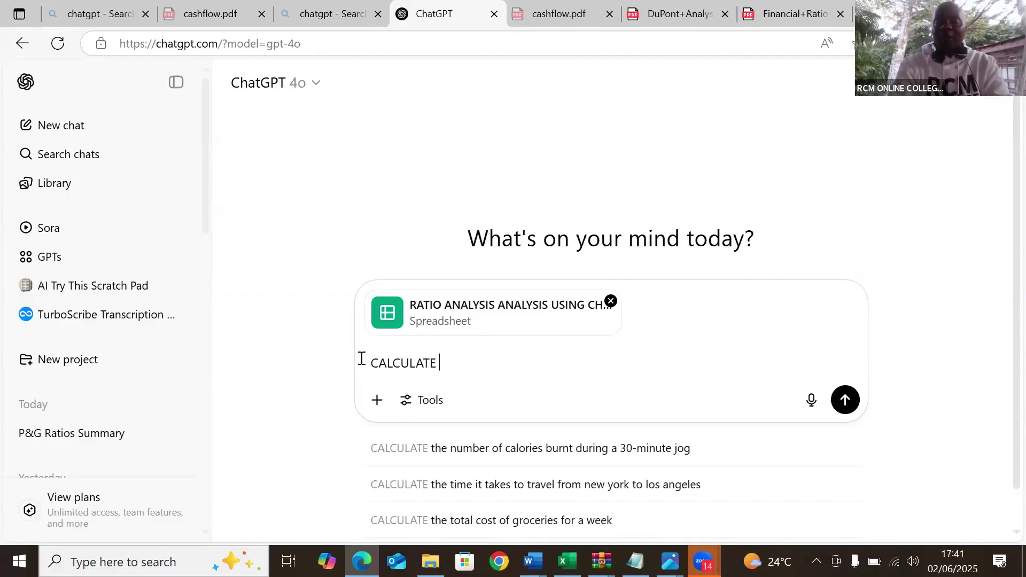
{"action": "type", "text": "LIQUID"}
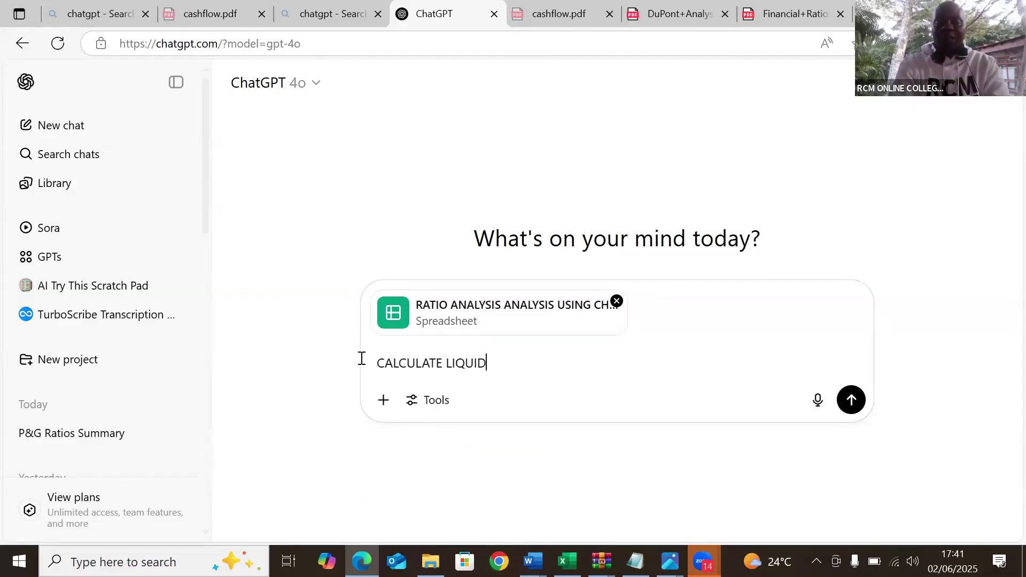
{"action": "type", "text": "ITY RATIOS FOR Y"}
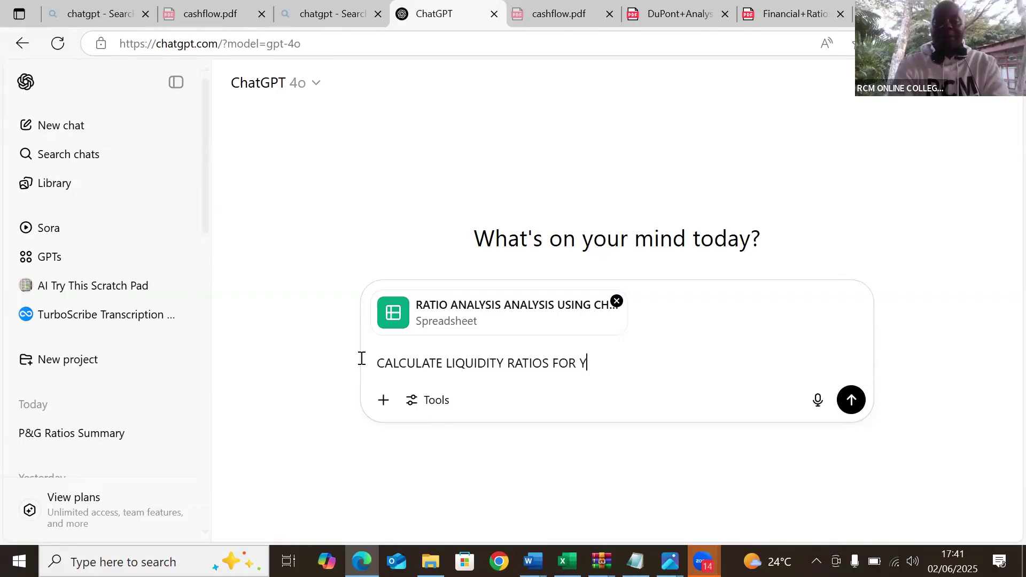
{"action": "type", "text": "3 AND YEAR"}
{"action": "key", "text": "BackSpace"}
{"action": "key", "text": "BackSpace"}
{"action": "key", "text": "BackSpace"}
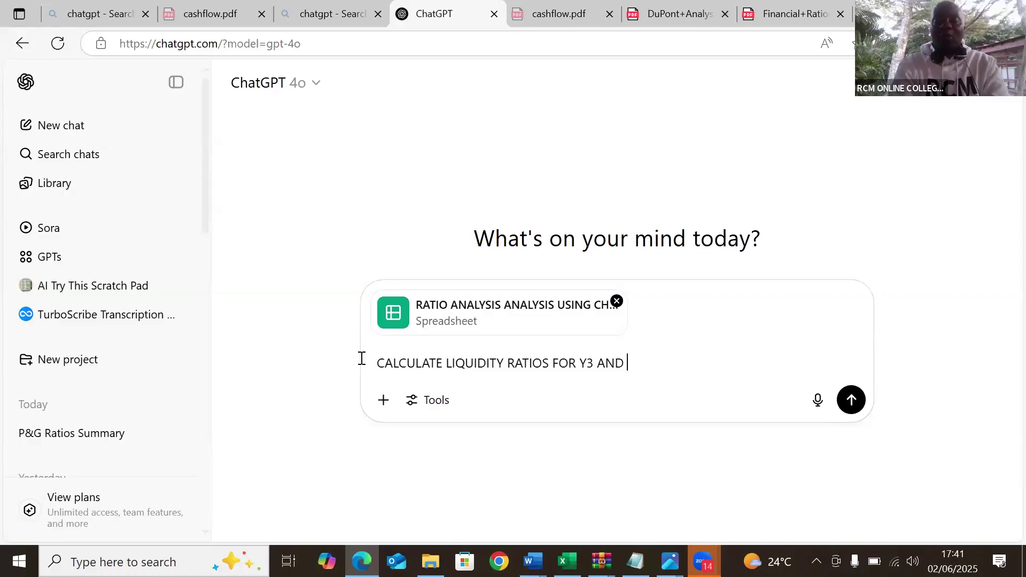
{"action": "type", "text": "2"}
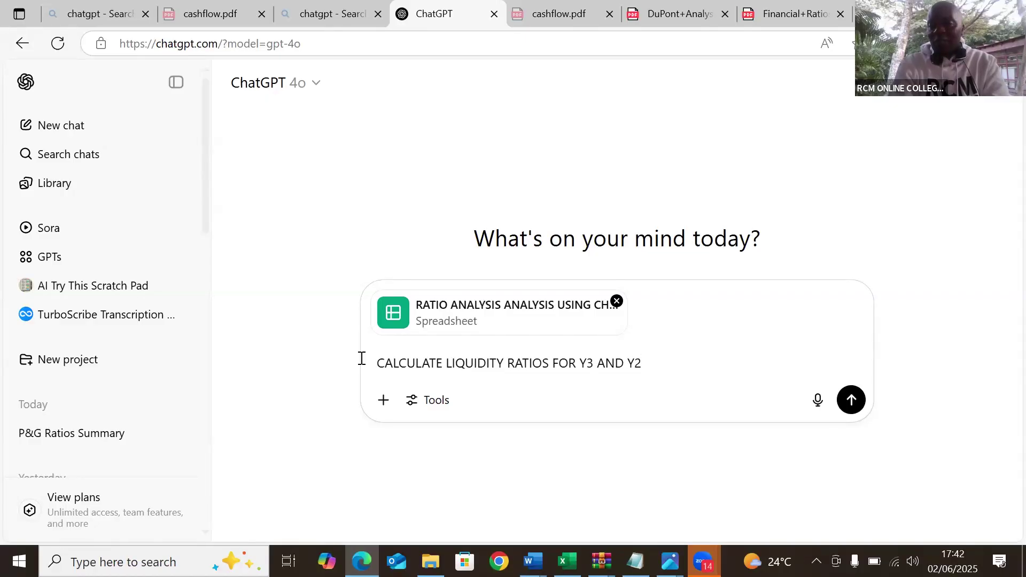
Add ". SPECIFICALLY I WANT THE CURRENT RATIOS,QUICK RATIOS AND CASH RATIOS" to the prompt, send it and view the answer
{"action": "type", "text": ". SP"}
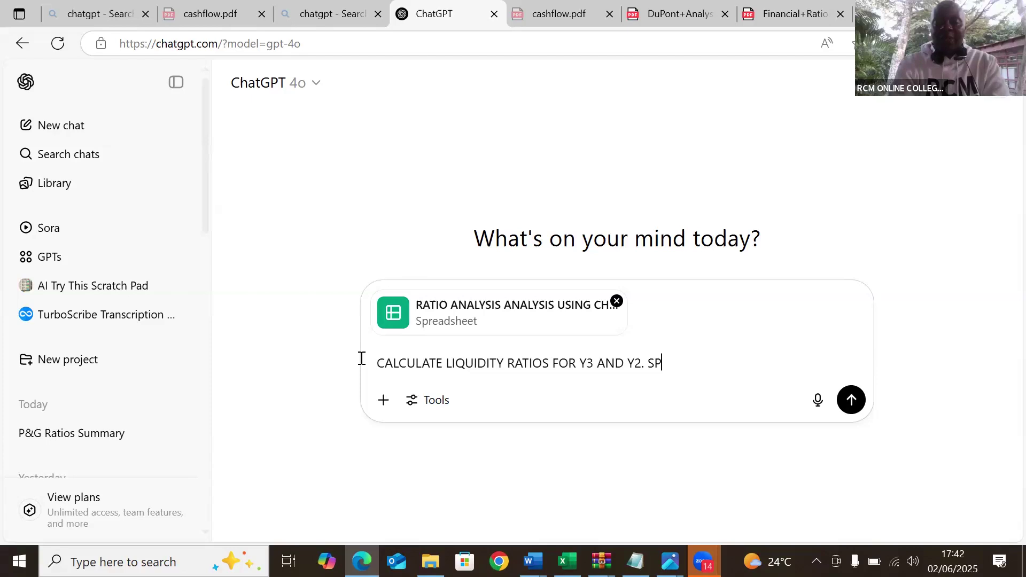
{"action": "type", "text": "ECIFICAL"}
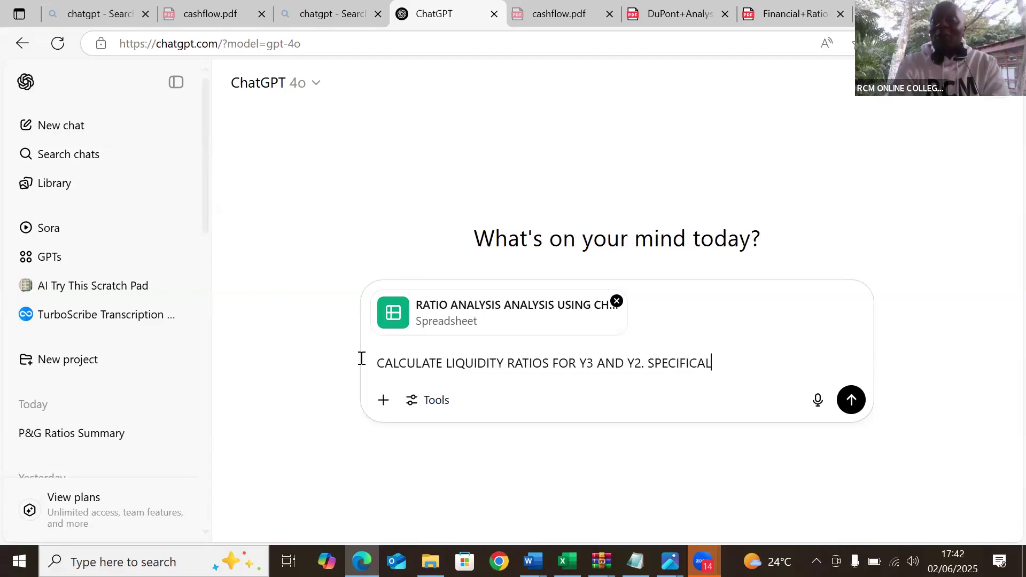
{"action": "type", "text": "LY "}
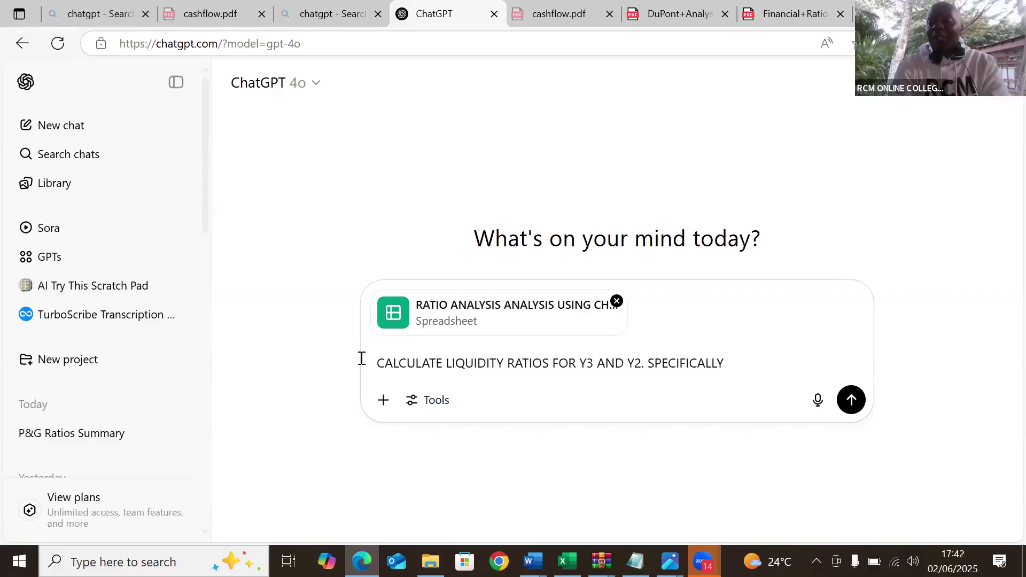
{"action": "type", "text": "I WA"}
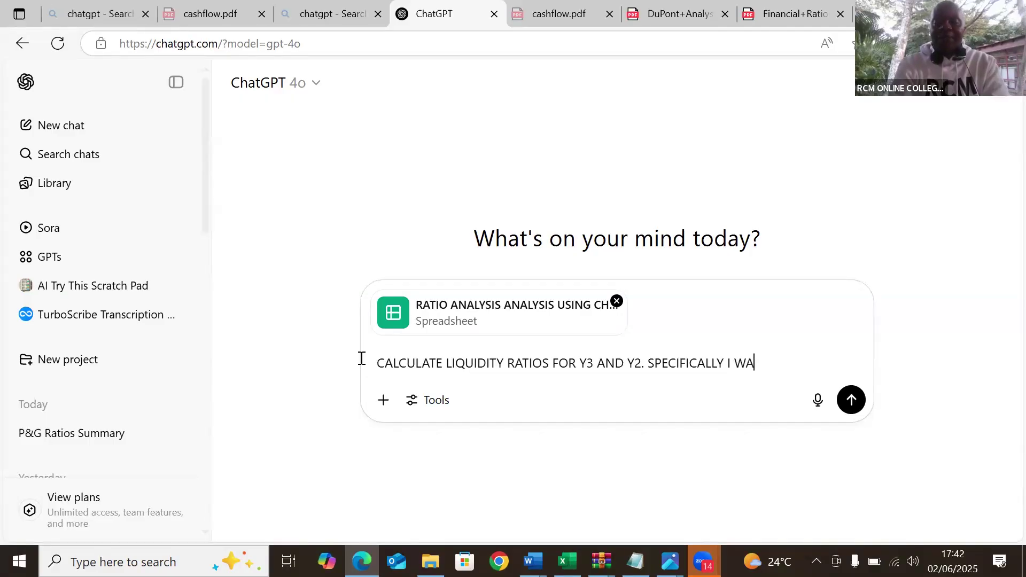
{"action": "type", "text": "NT THE CU"}
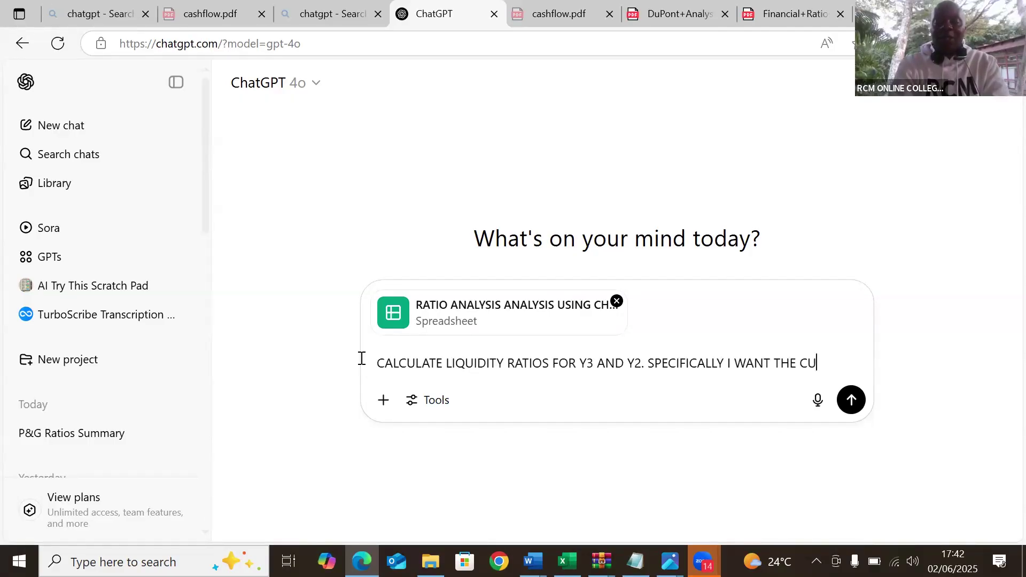
{"action": "type", "text": "RRENT RAT"}
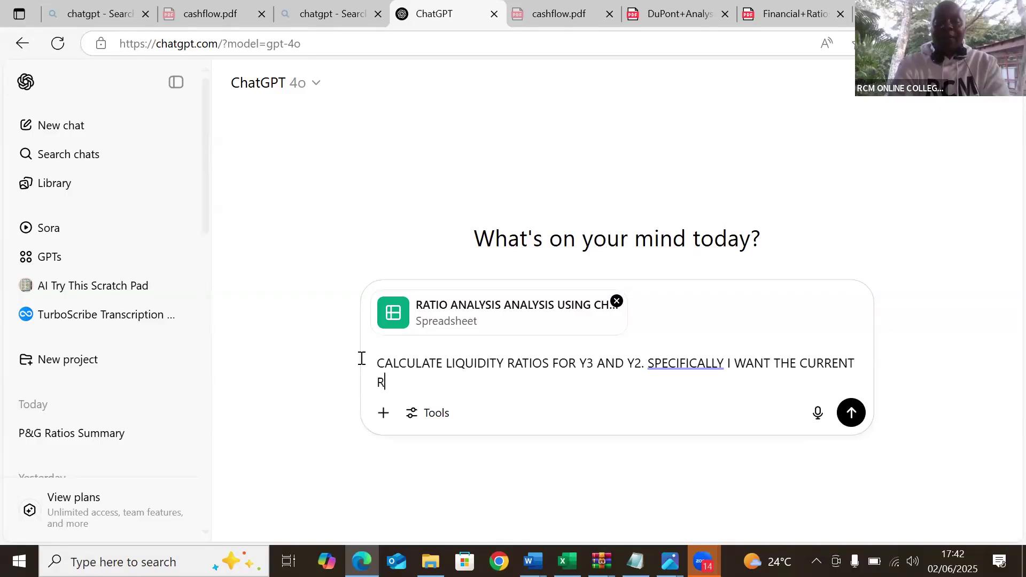
{"action": "type", "text": "IOS"}
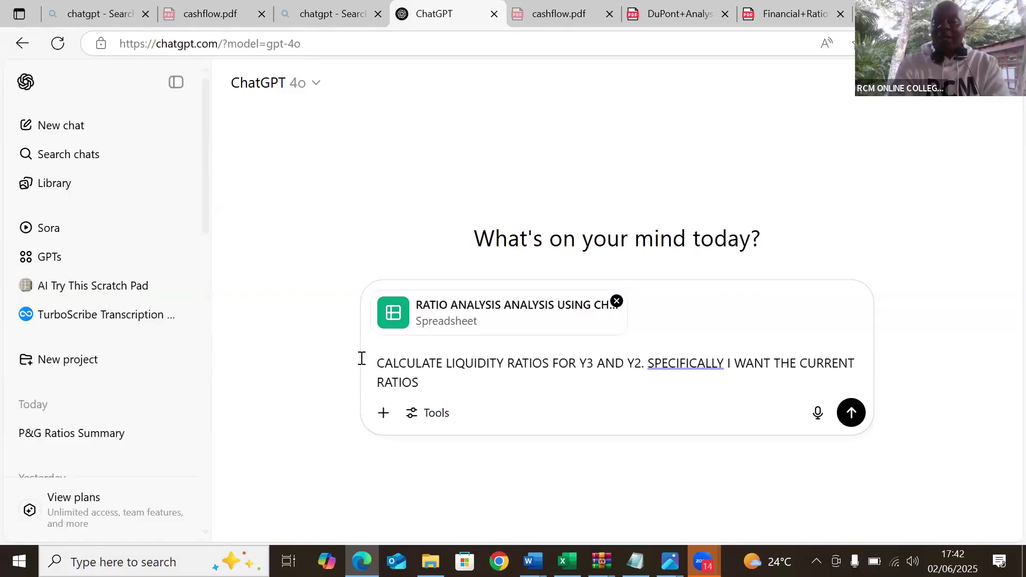
{"action": "type", "text": ",QUI"}
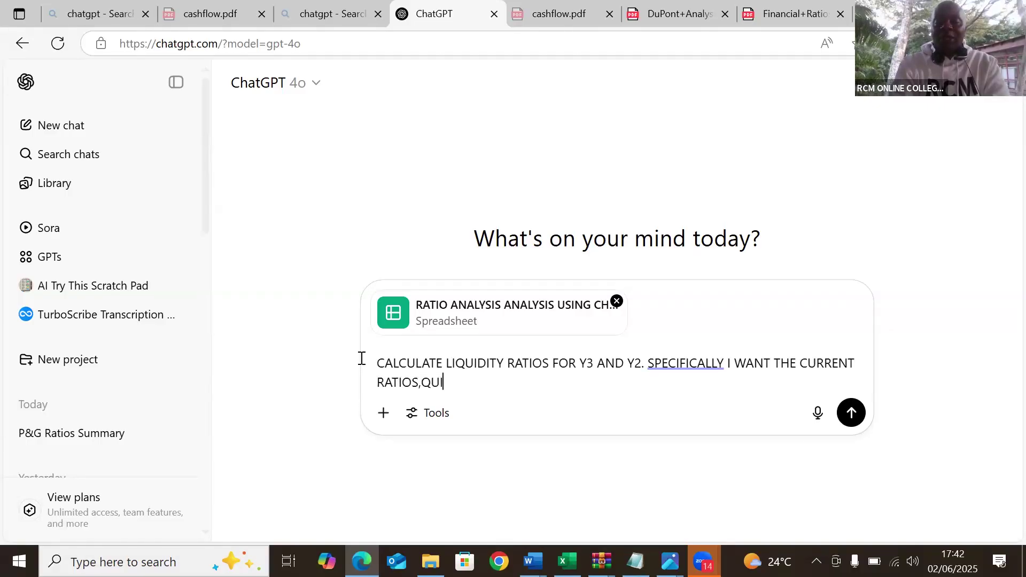
{"action": "type", "text": "CK RATIO"}
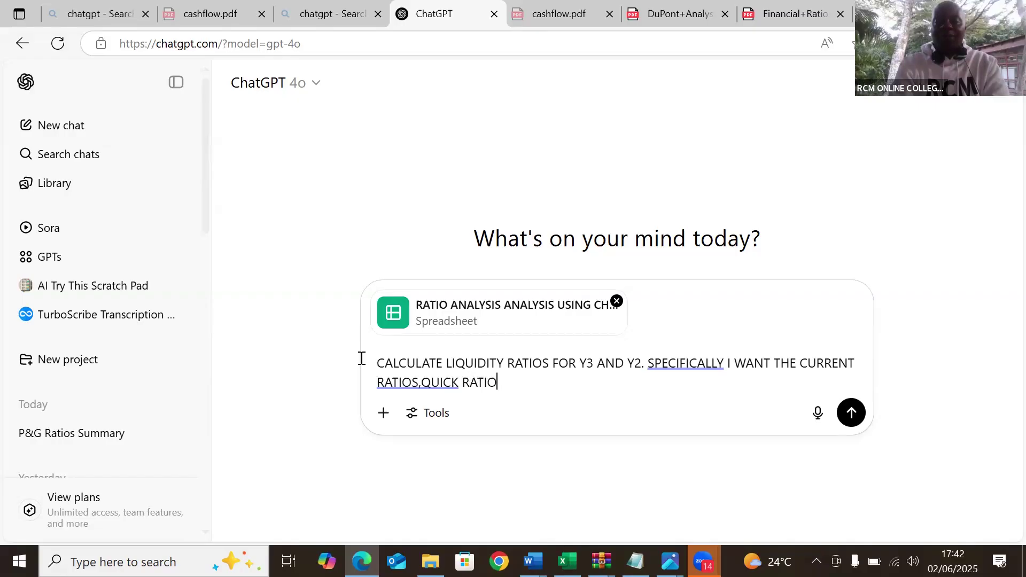
{"action": "type", "text": "S AN"}
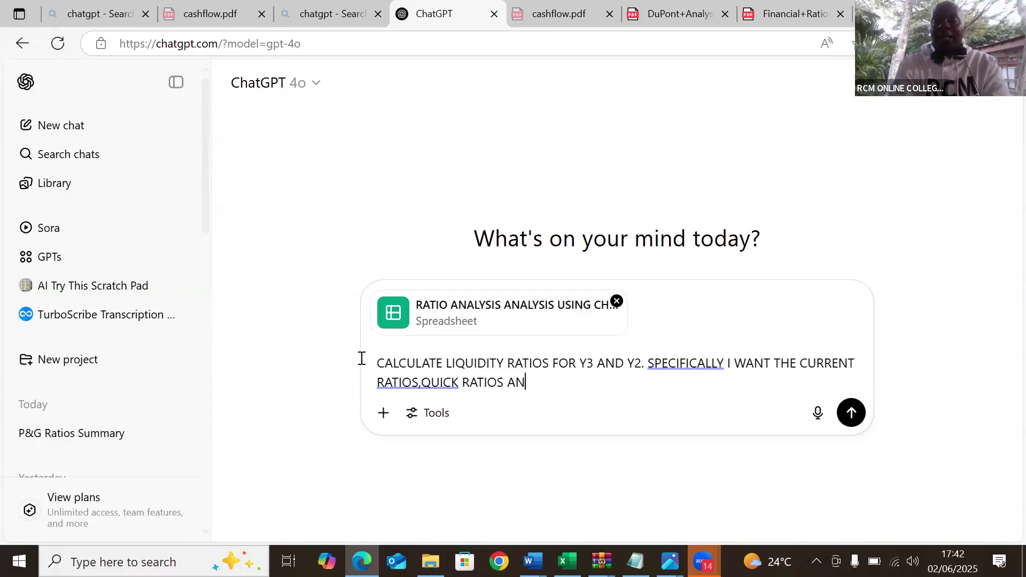
{"action": "type", "text": "D CASH RATIOS"}
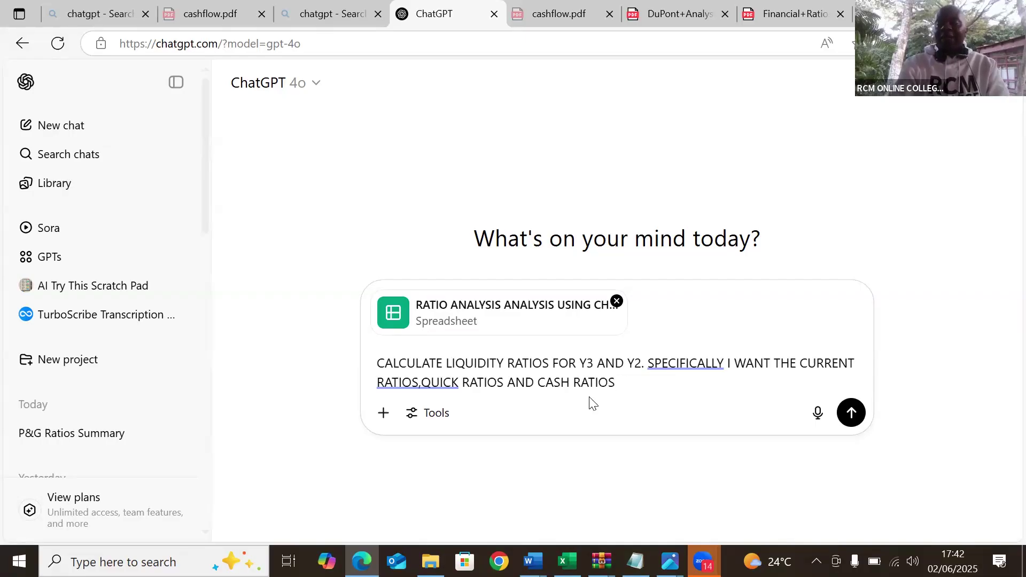
{"action": "key", "text": "Return"}
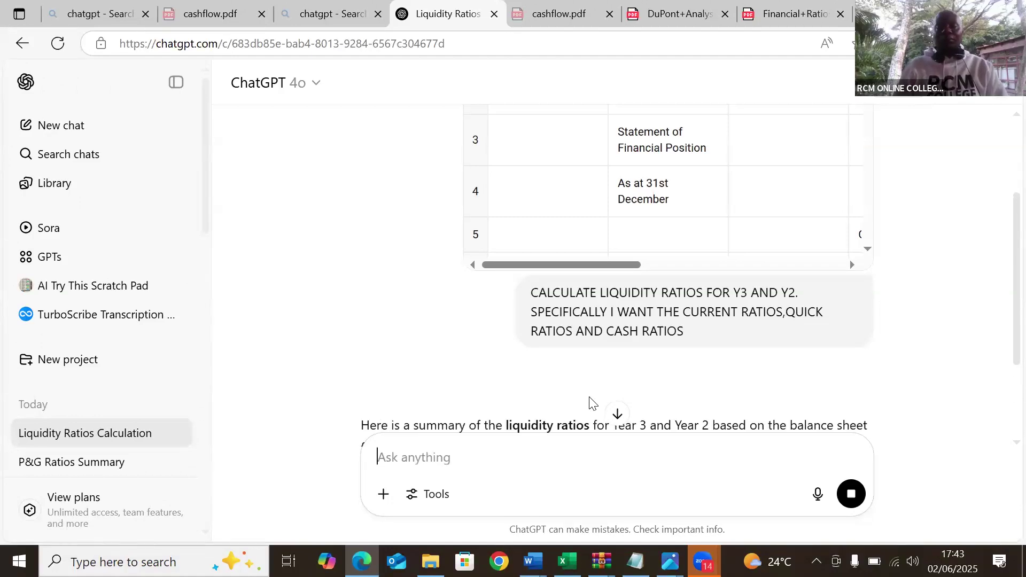
{"action": "left_click", "coordinate": [619, 415]}
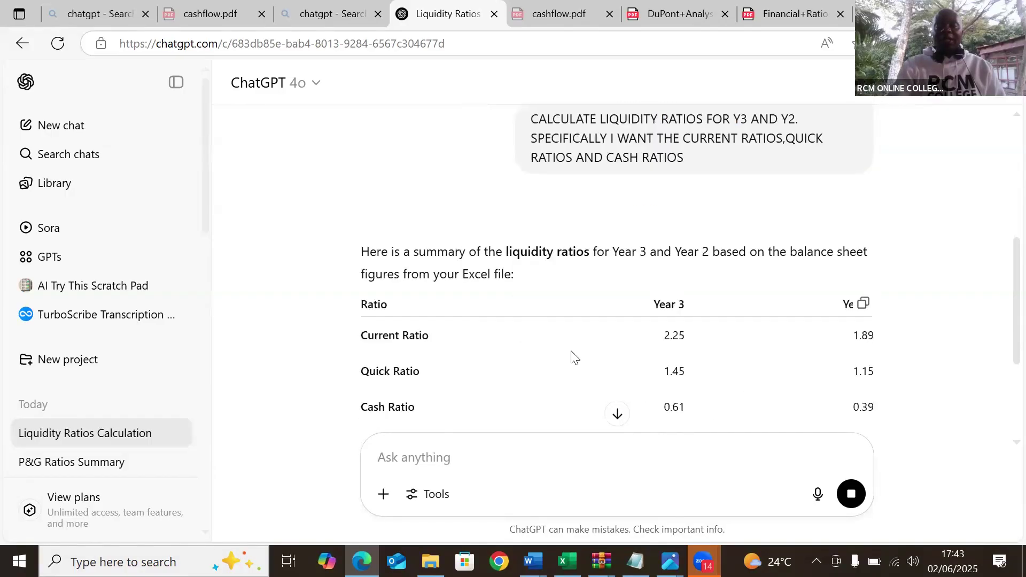
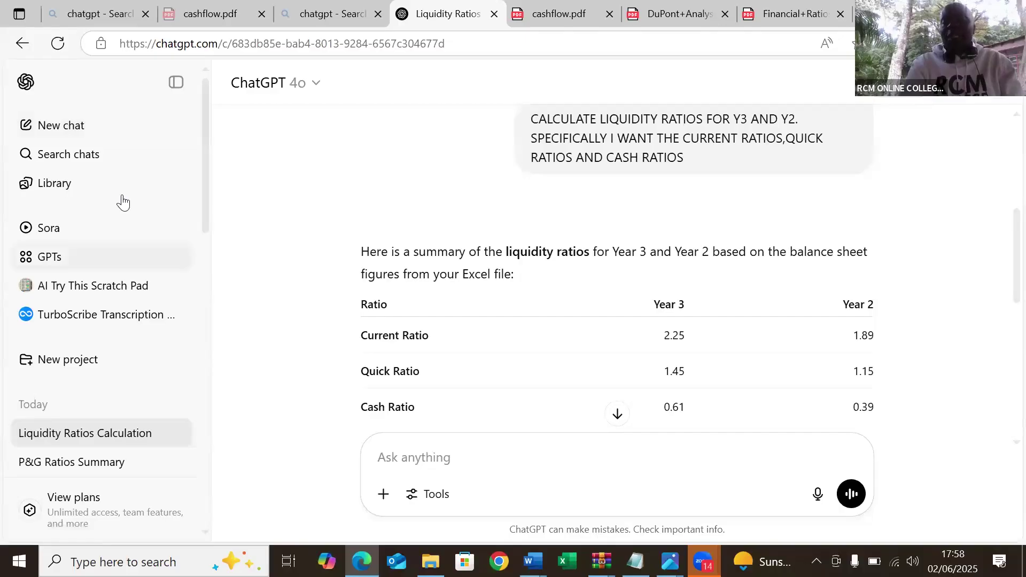
Start a new chat and attach "RATIO ANALYSIS ANALYSIS USING CHATGPT.xlsx" from the Documents folder
{"action": "left_click", "coordinate": [70, 132]}
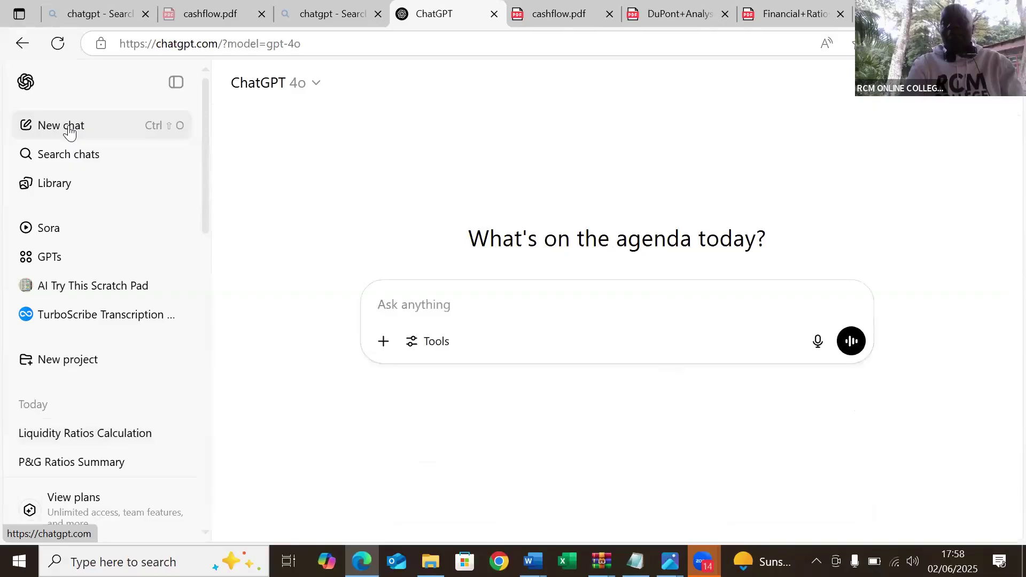
{"action": "left_click", "coordinate": [384, 344]}
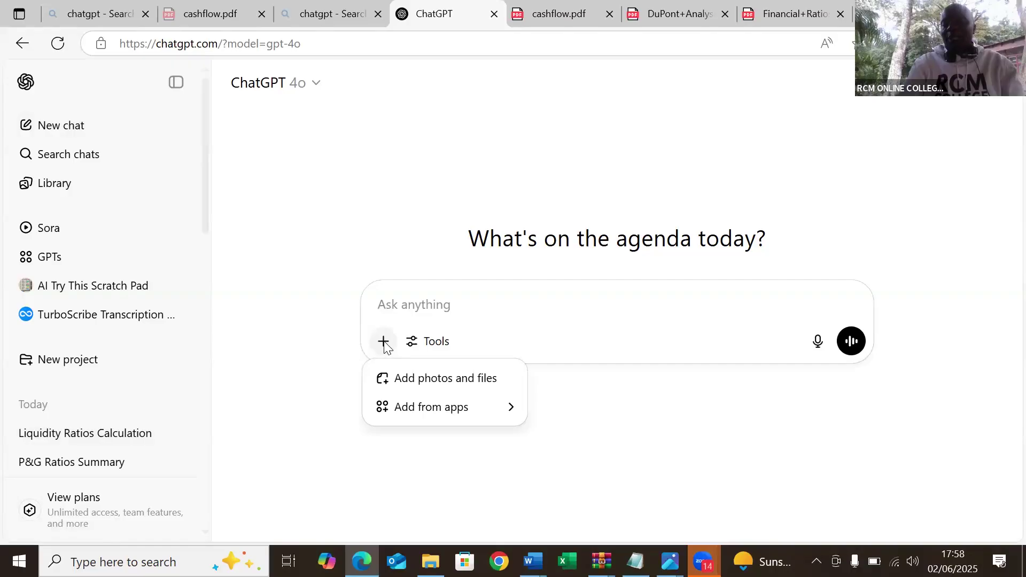
{"action": "left_click", "coordinate": [430, 380]}
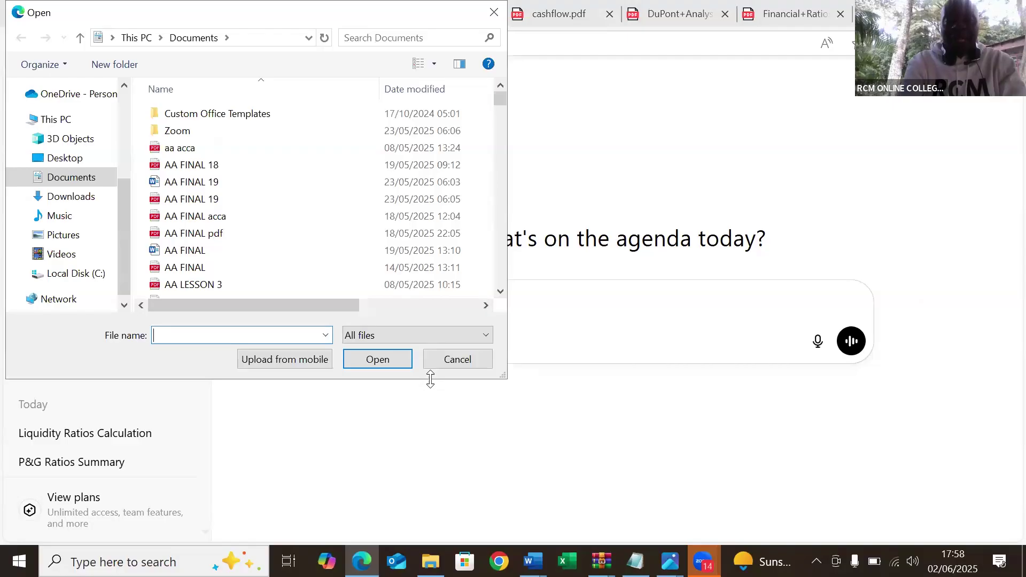
{"action": "type", "text": "R"}
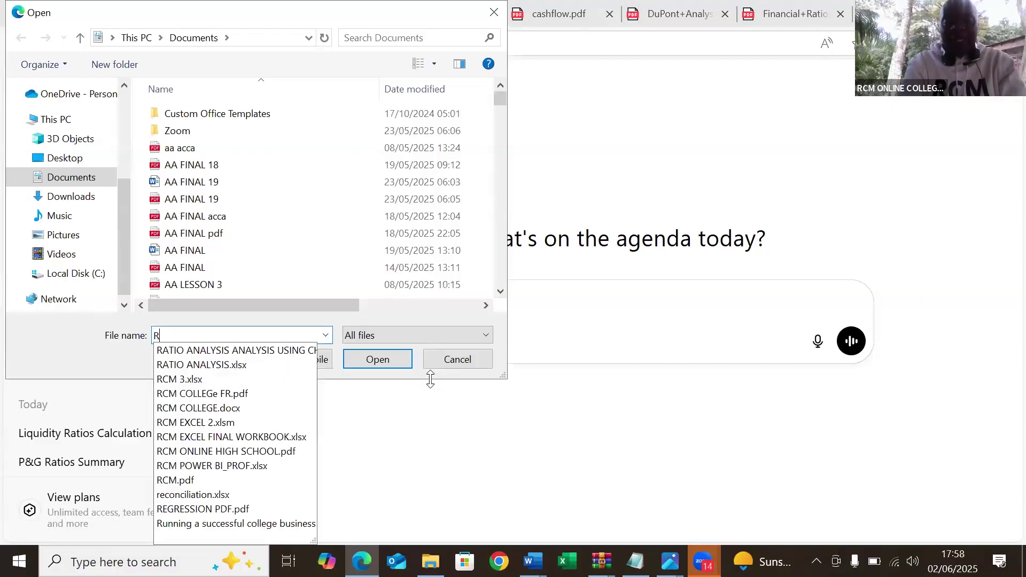
{"action": "type", "text": "ATI"}
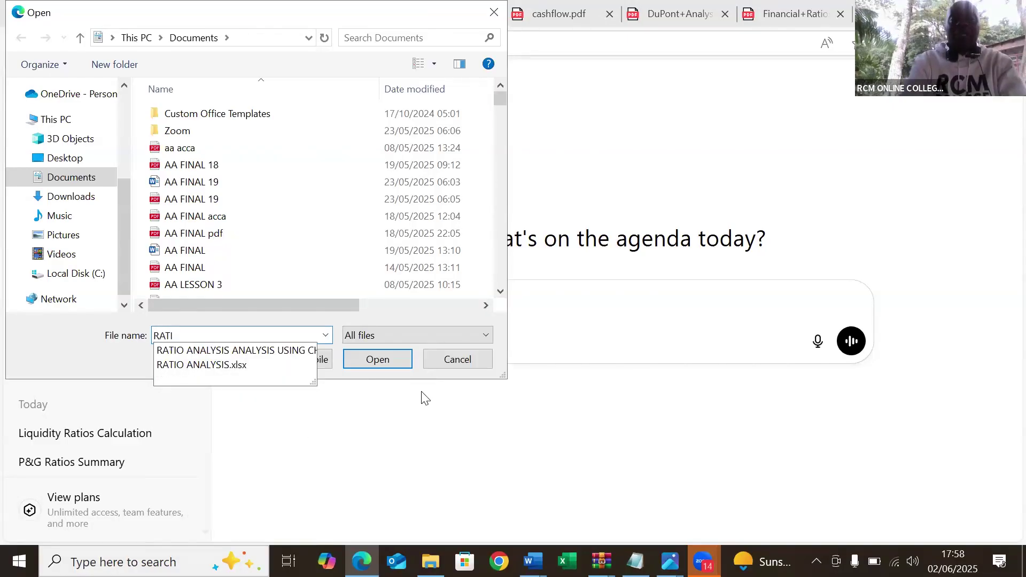
{"action": "left_click", "coordinate": [289, 349]}
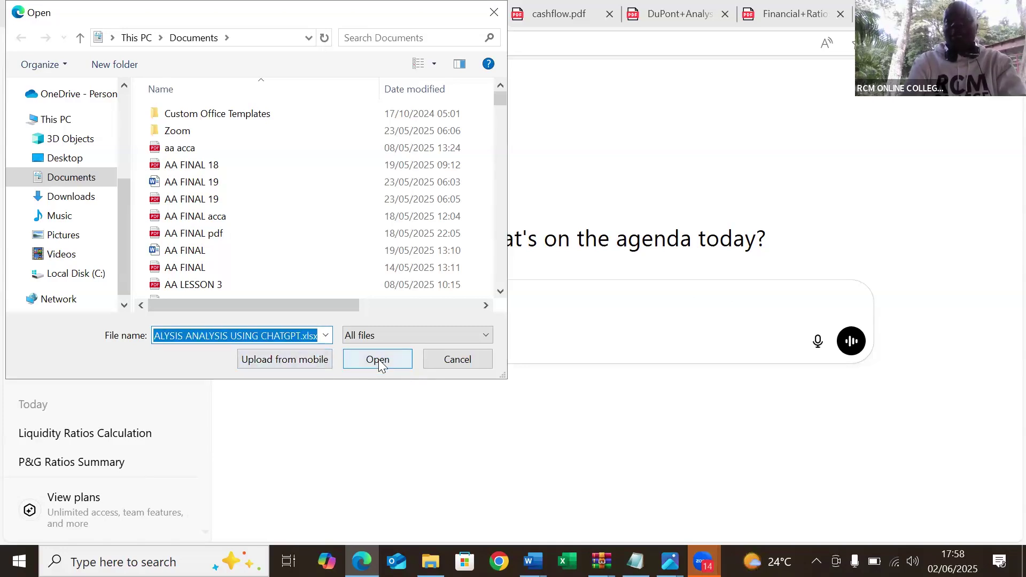
{"action": "left_click", "coordinate": [378, 359]}
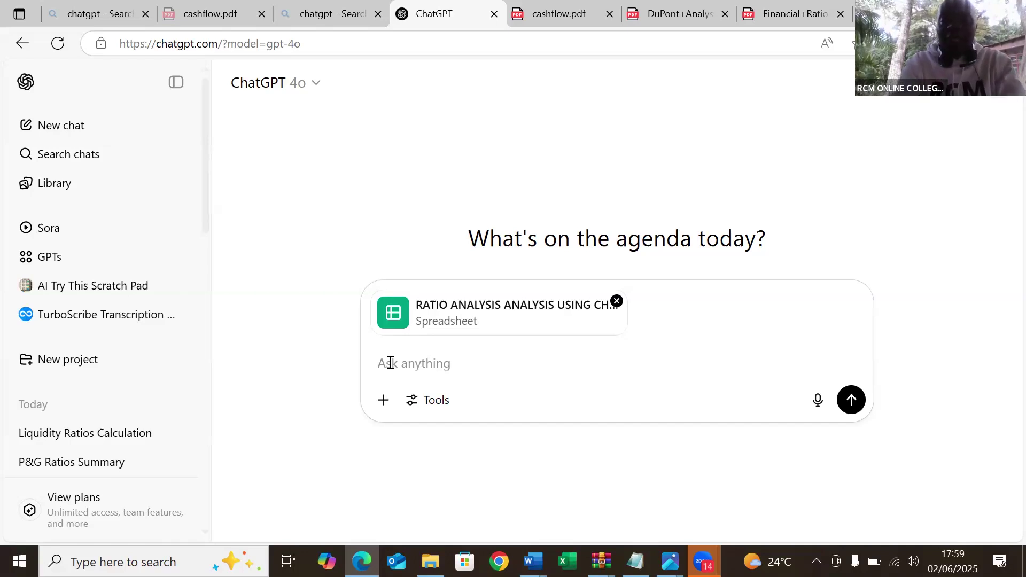
Write and send the prompt "CALCULATE THE EFFCIENCY RATIOS FOR YEAR 3 AND YEAR 2" with the attached spreadsheet
{"action": "type", "text": "CALCULATE T"}
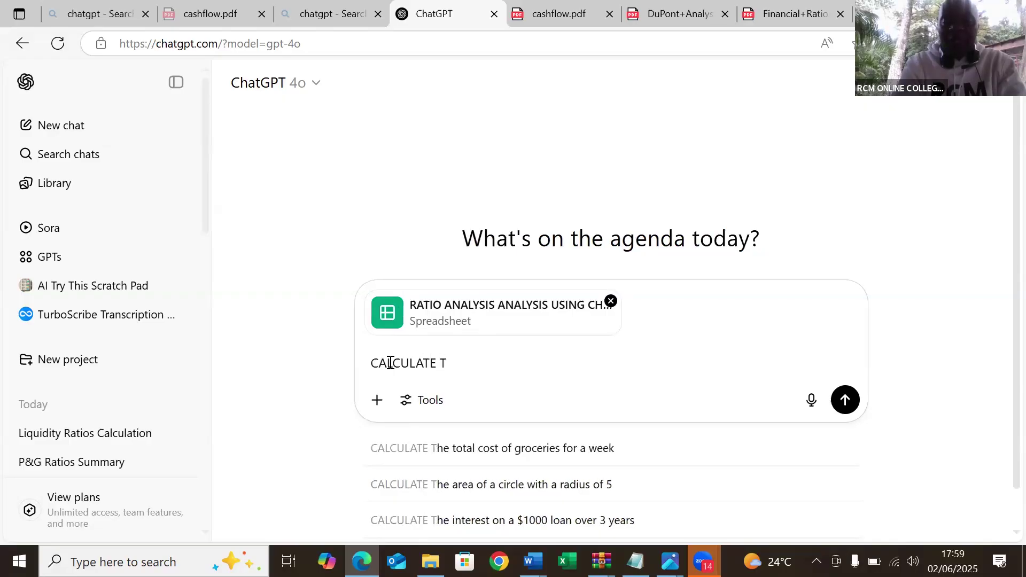
{"action": "type", "text": "HE EFF"}
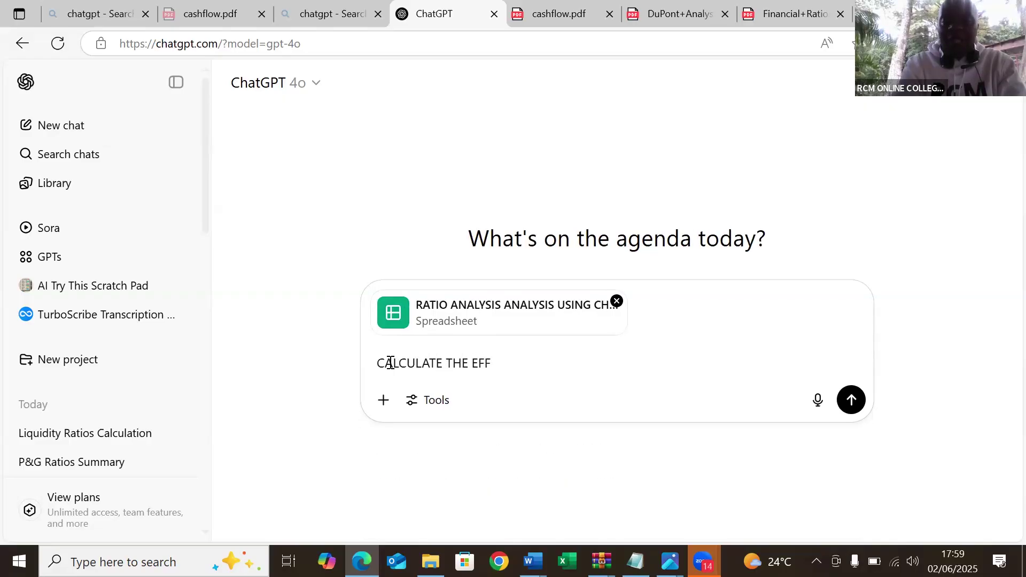
{"action": "type", "text": "CIENC"}
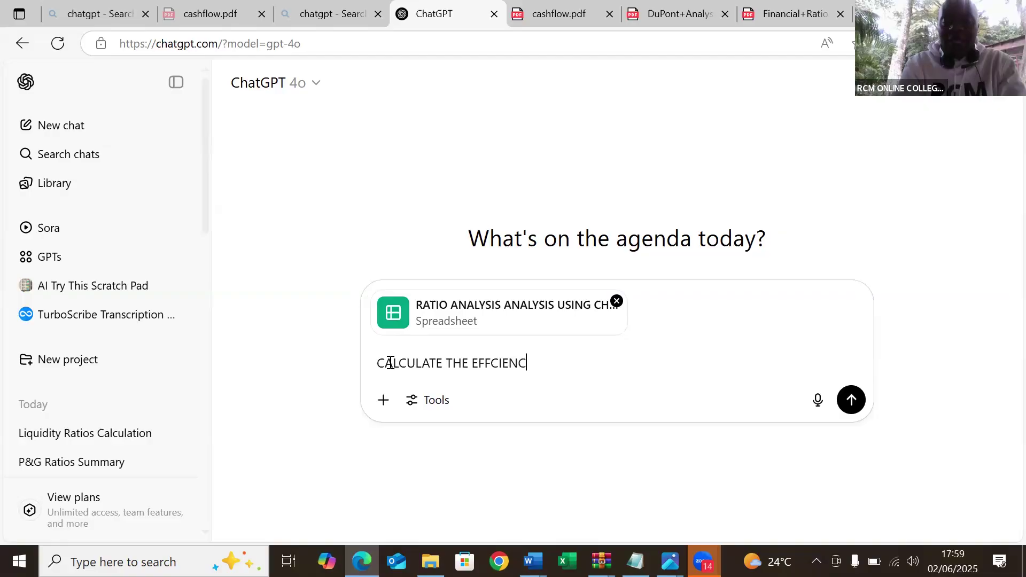
{"action": "type", "text": "Y RATIOS"}
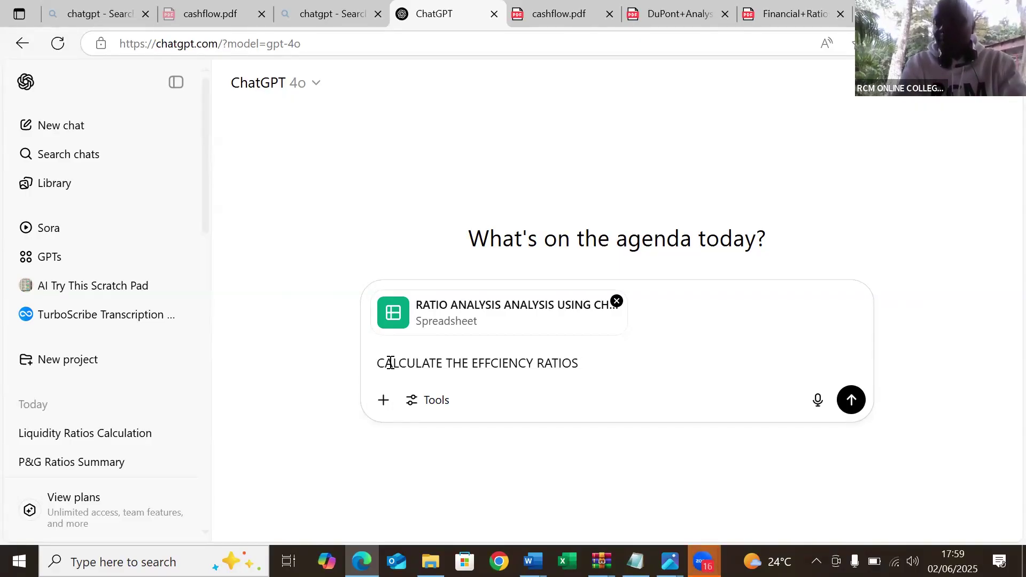
{"action": "type", "text": "FOR "}
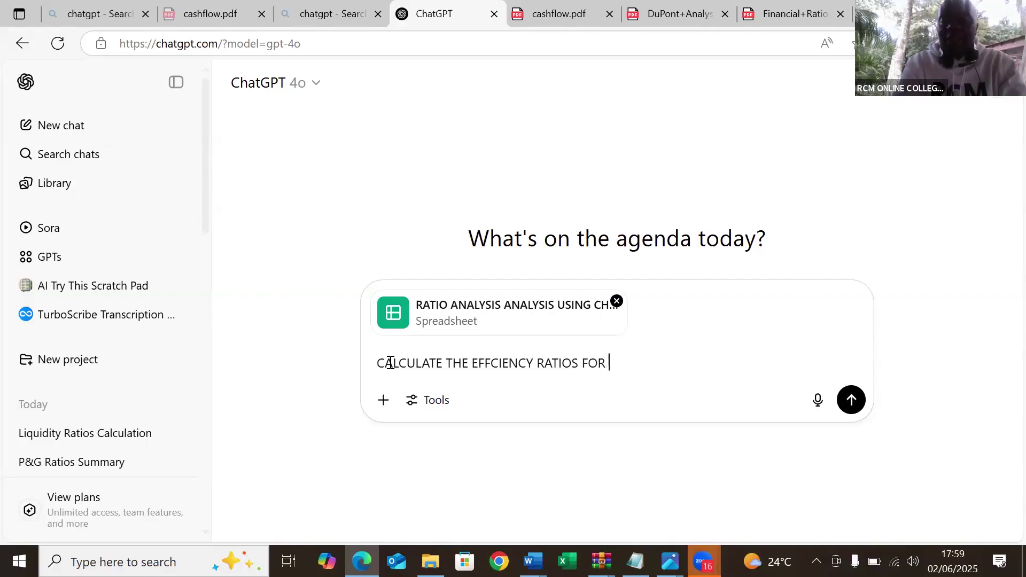
{"action": "type", "text": "YEAR"}
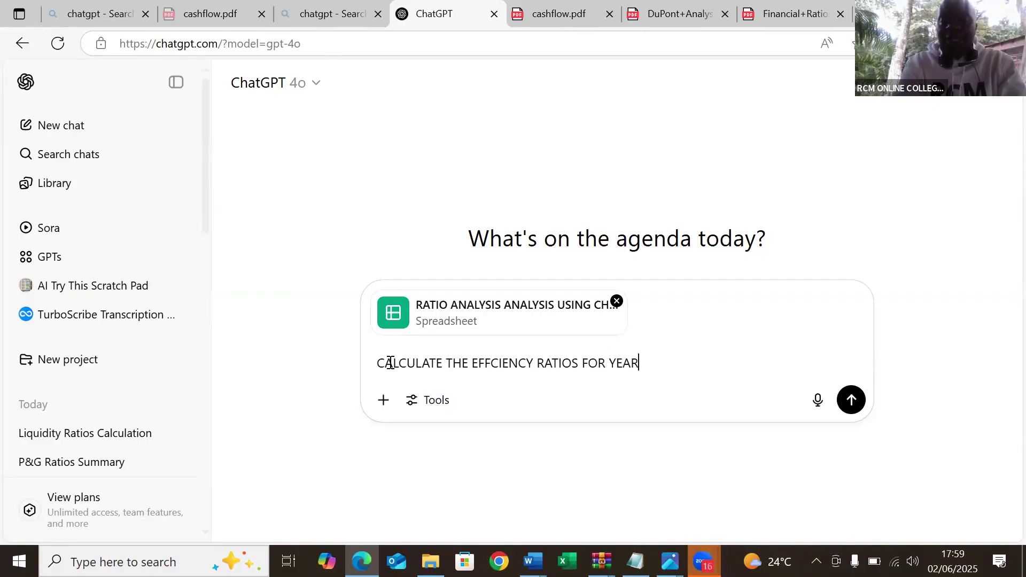
{"action": "type", "text": " 3"}
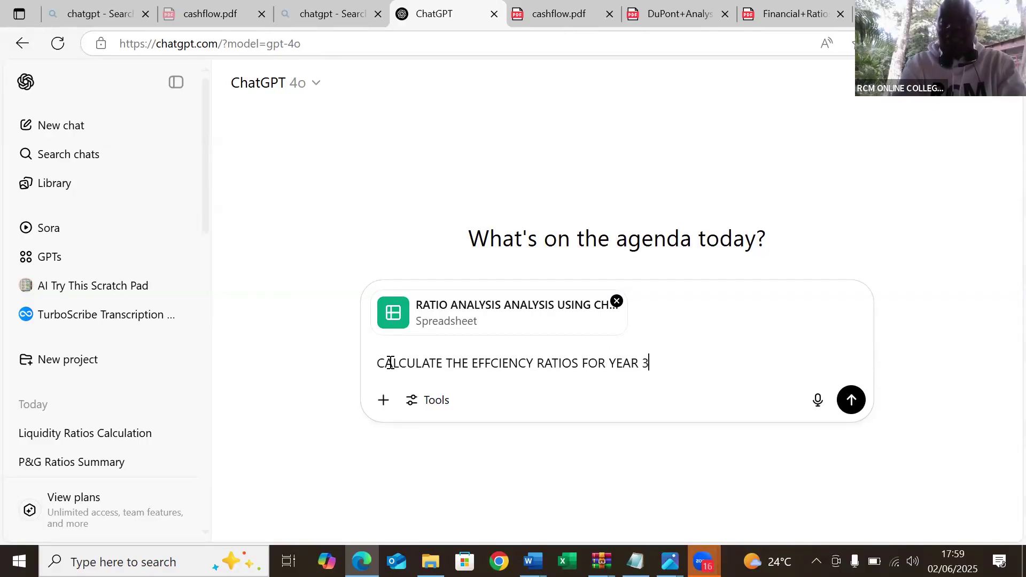
{"action": "type", "text": " AN"}
{"action": "type", "text": "D YE"}
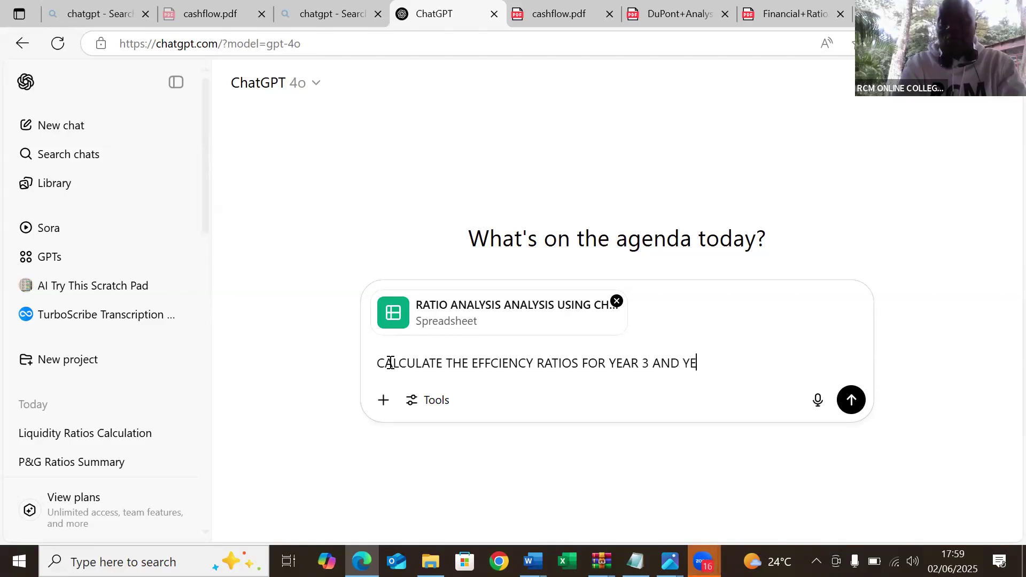
{"action": "type", "text": "AR 2"}
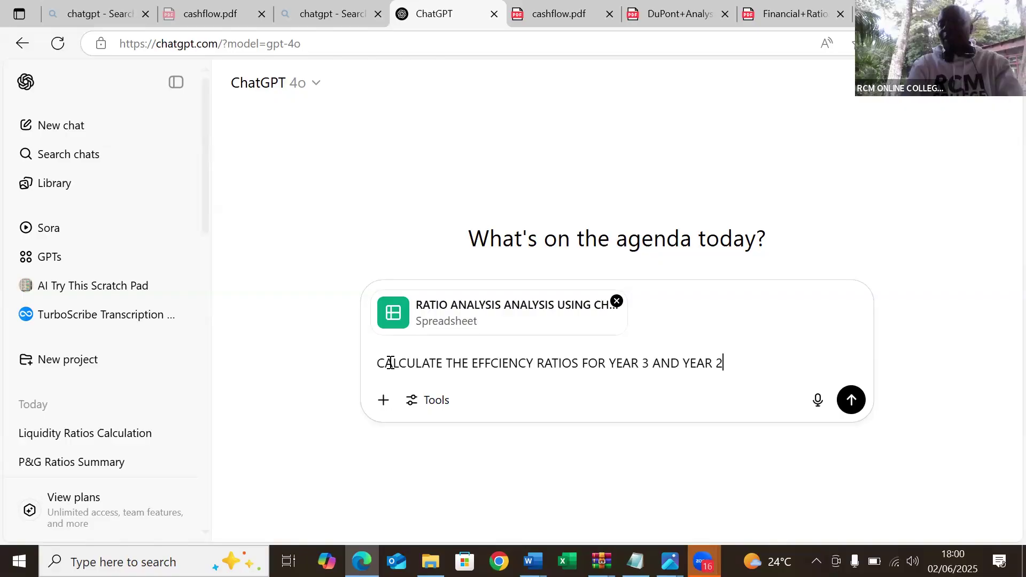
{"action": "left_click", "coordinate": [850, 400]}
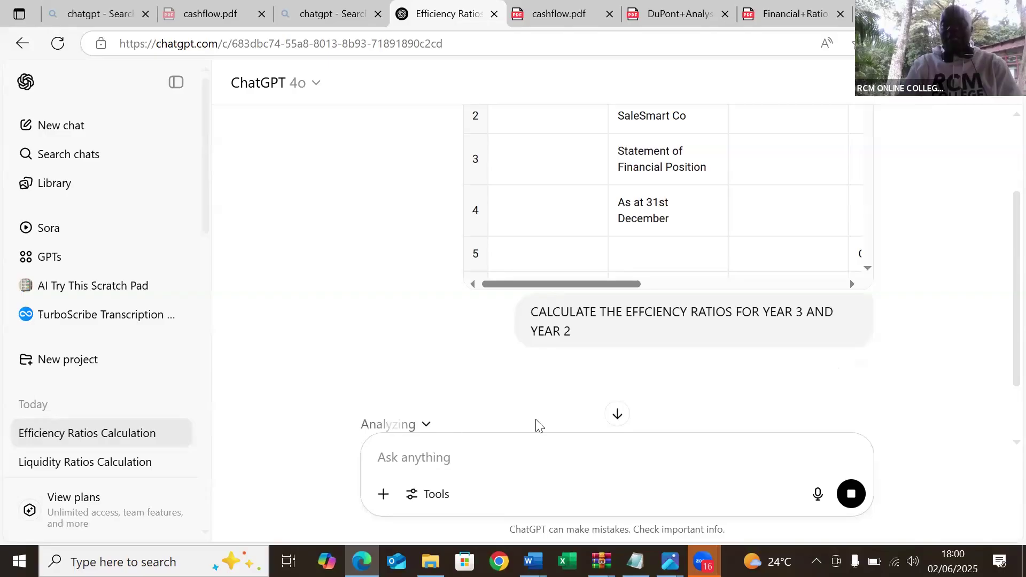
Follow the generated answer down to the efficiency ratios table for Year 3 and Year 2 and its interpretation
{"action": "left_click", "coordinate": [618, 415]}
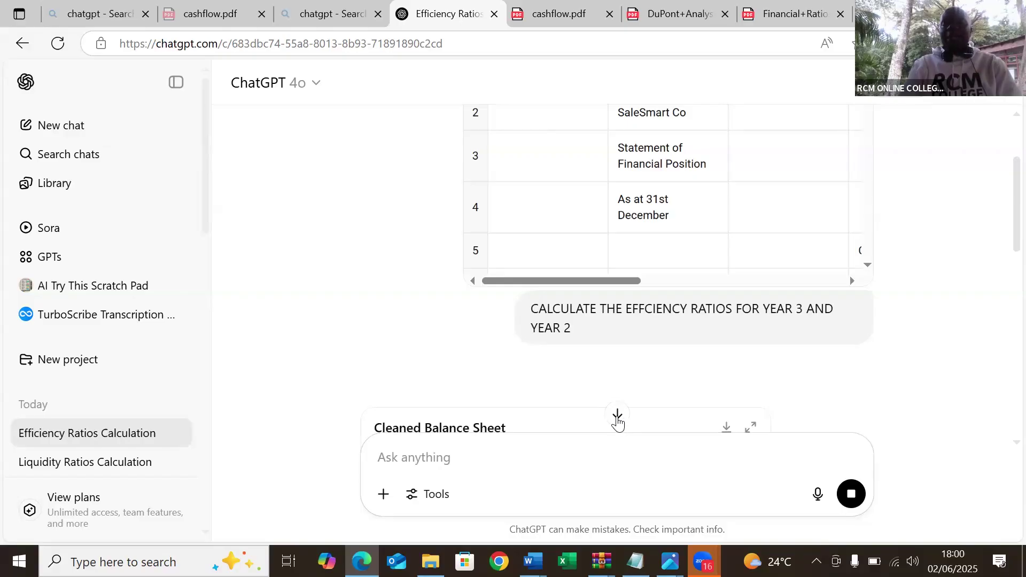
{"action": "left_click", "coordinate": [616, 415]}
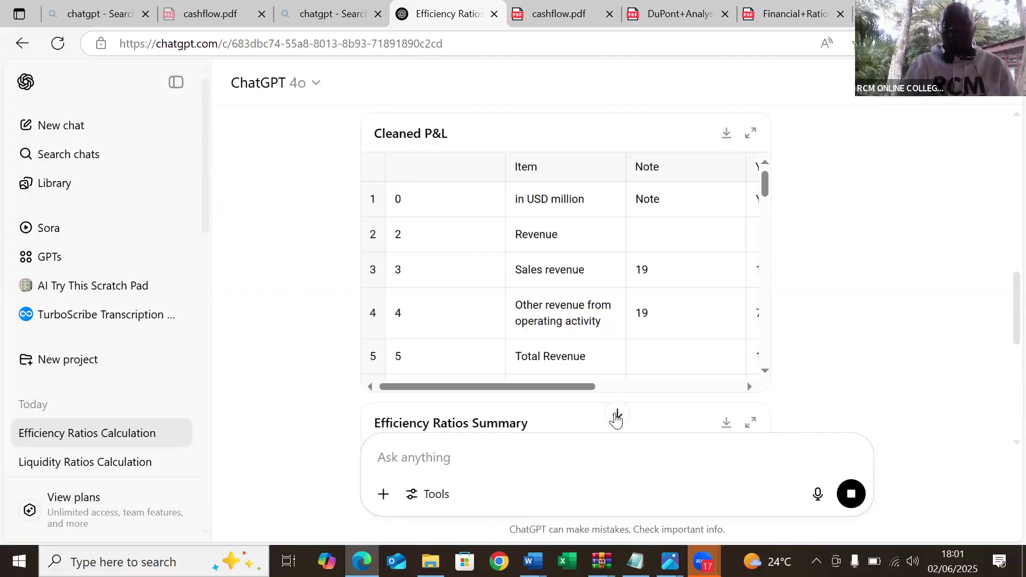
{"action": "left_click", "coordinate": [617, 415]}
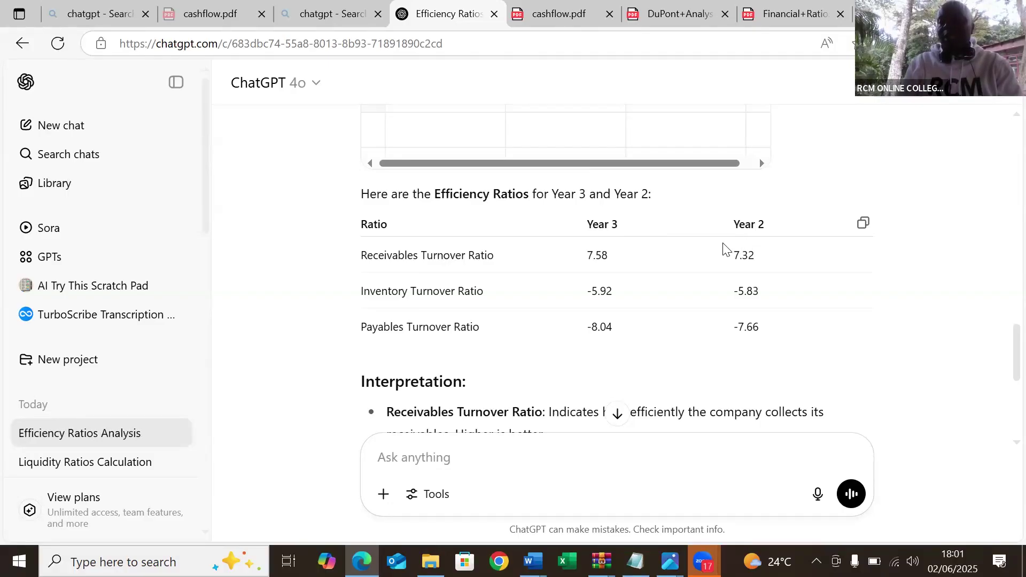
{"action": "scroll", "coordinate": [724, 248], "scroll_direction": "down", "scroll_amount": 2}
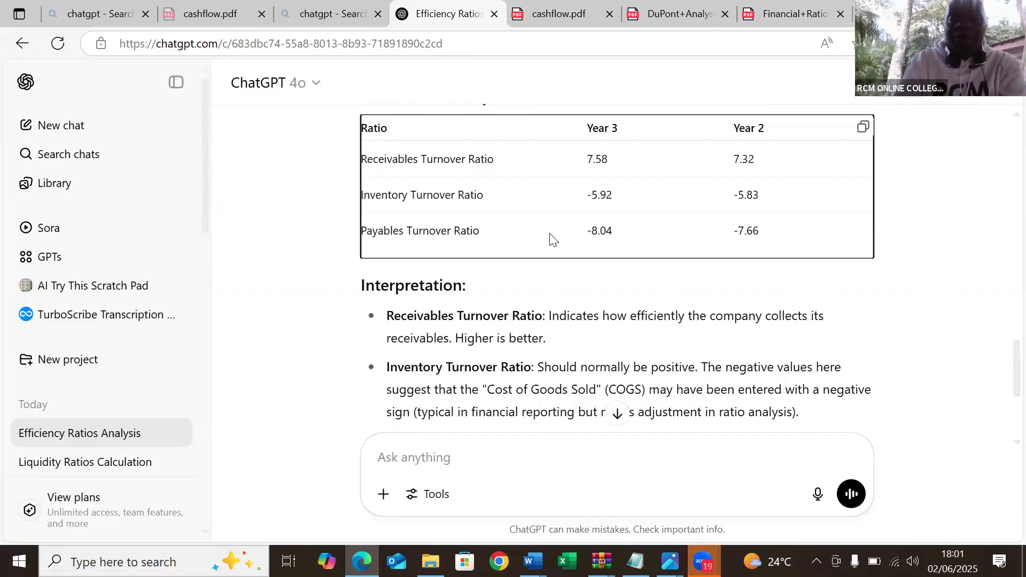
{"action": "key", "text": "alt+Tab"}
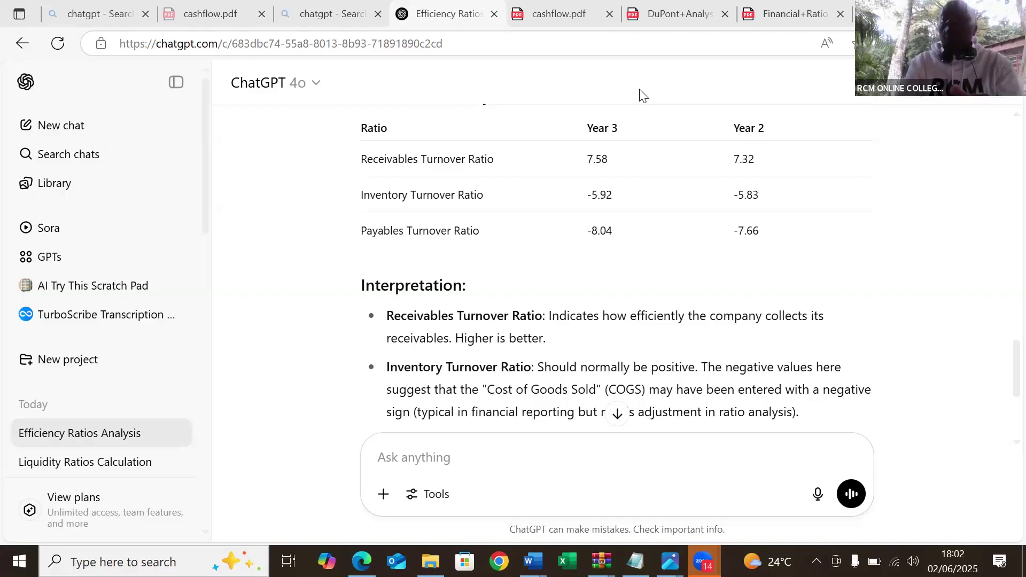
Ask the follow-up question "PLEASE TELL HOW YOU CALCULATED THESE RATIOS." in the same chat and send it
{"action": "left_click", "coordinate": [431, 460]}
{"action": "type", "text": "PLEAS"}
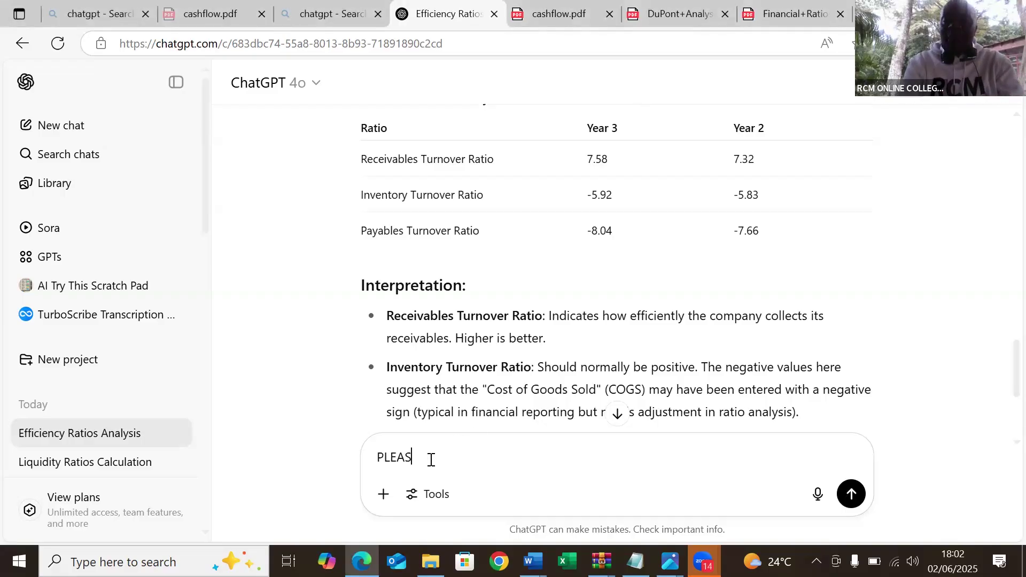
{"action": "type", "text": "E TELL "}
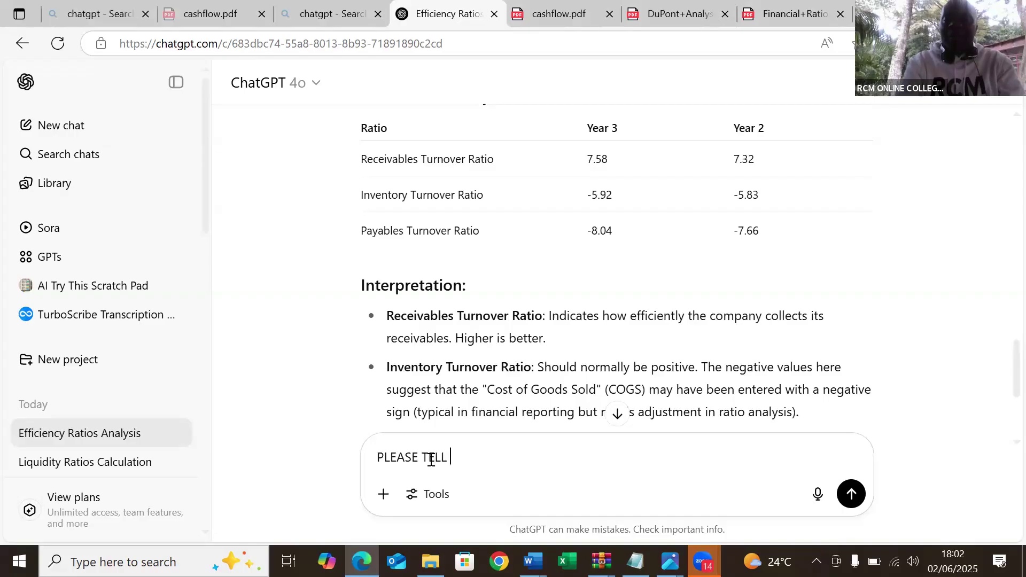
{"action": "type", "text": "HOW YOU CALCU"}
{"action": "key", "text": "BackSpace"}
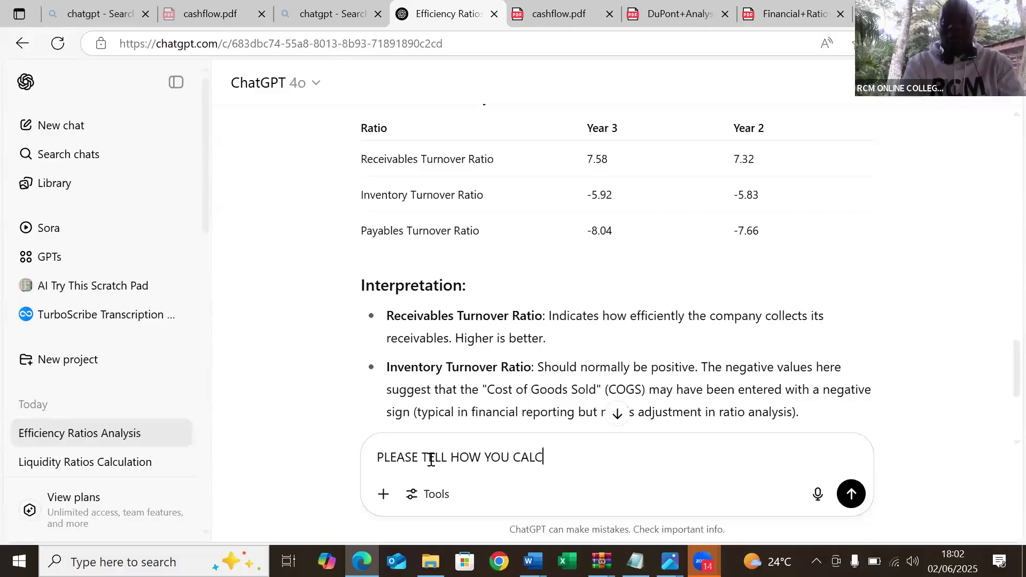
{"action": "type", "text": "ULATED"}
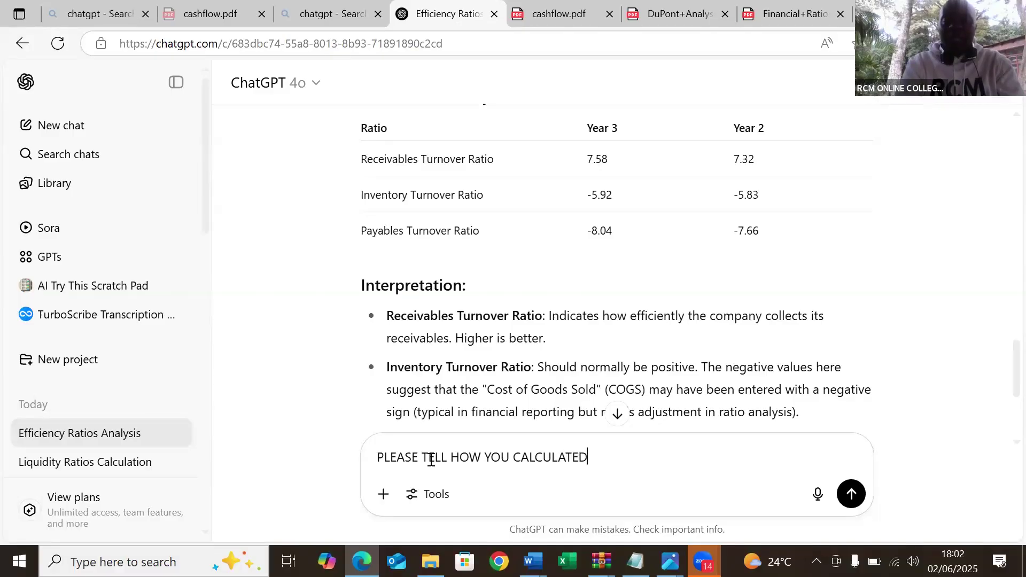
{"action": "type", "text": " THESE RATIOS. IFEE"}
{"action": "key", "text": "BackSpace"}
{"action": "key", "text": "BackSpace"}
{"action": "key", "text": "BackSpace"}
{"action": "key", "text": "BackSpace"}
{"action": "key", "text": "BackSpace"}
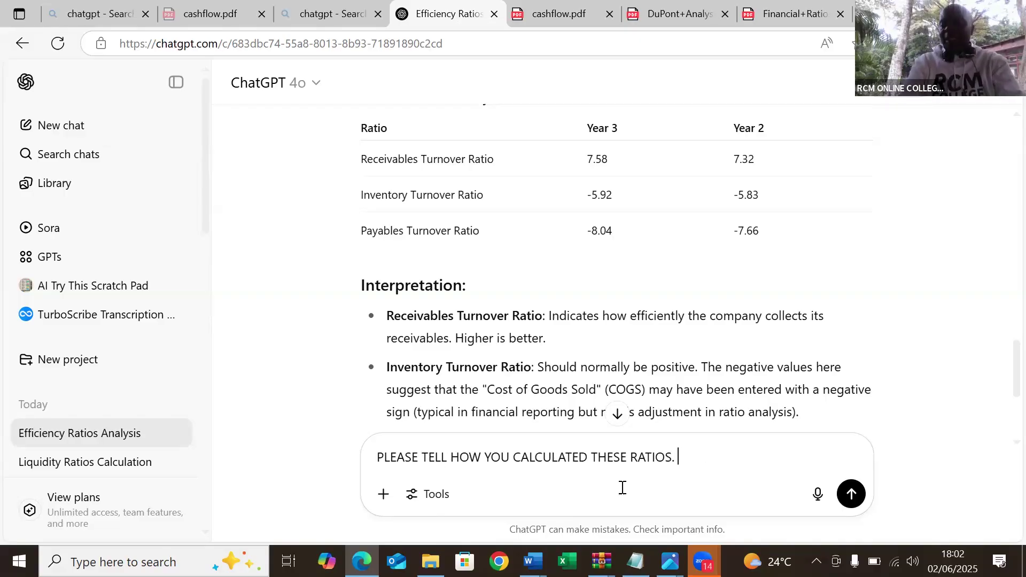
{"action": "left_click", "coordinate": [851, 494]}
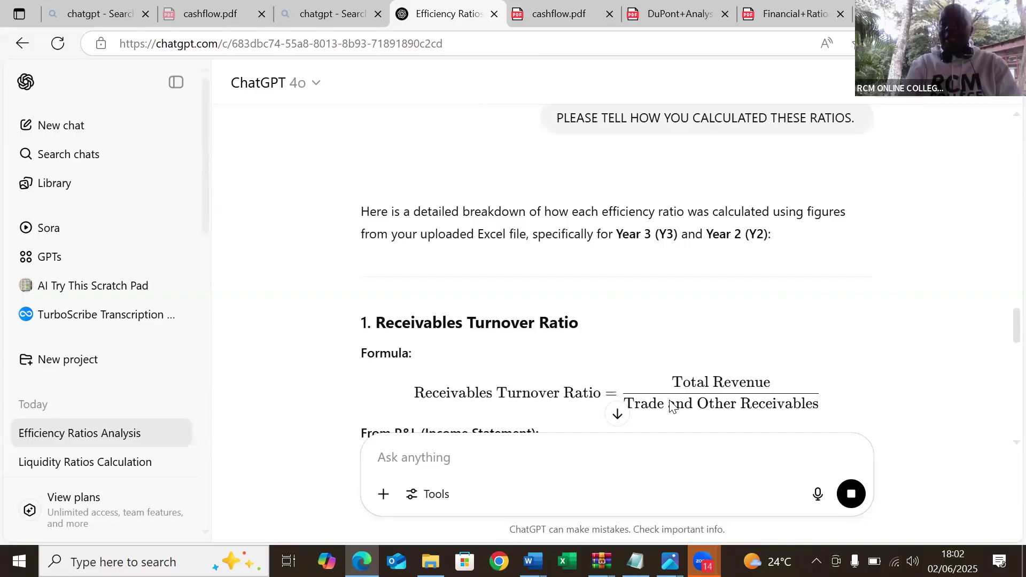
Read the receivables turnover ratio's formula, income statement and balance sheet inputs, and calculation for Y3 and Y2
{"action": "scroll", "coordinate": [672, 406], "scroll_direction": "down", "scroll_amount": 2}
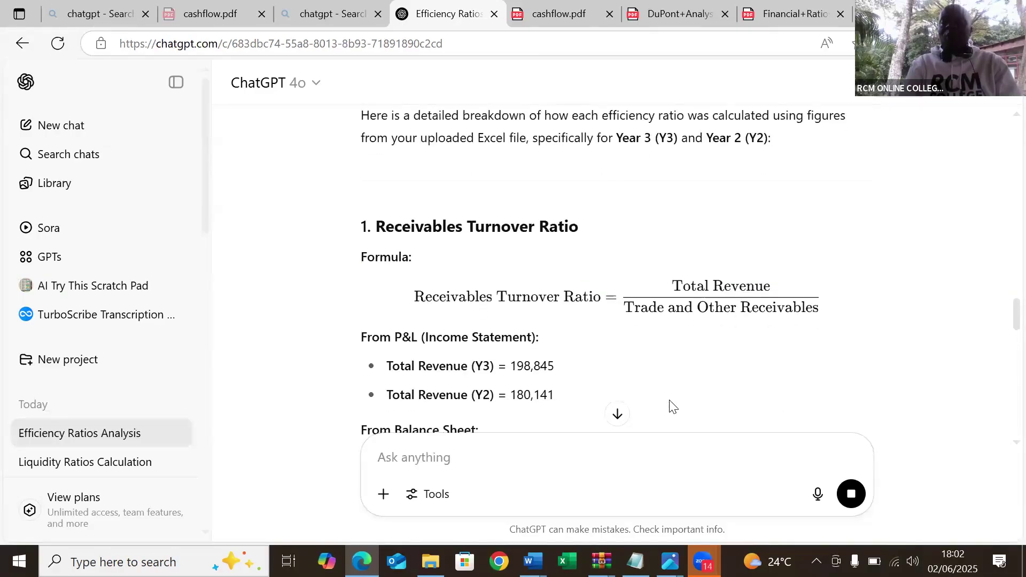
{"action": "scroll", "coordinate": [672, 406], "scroll_direction": "down", "scroll_amount": 1}
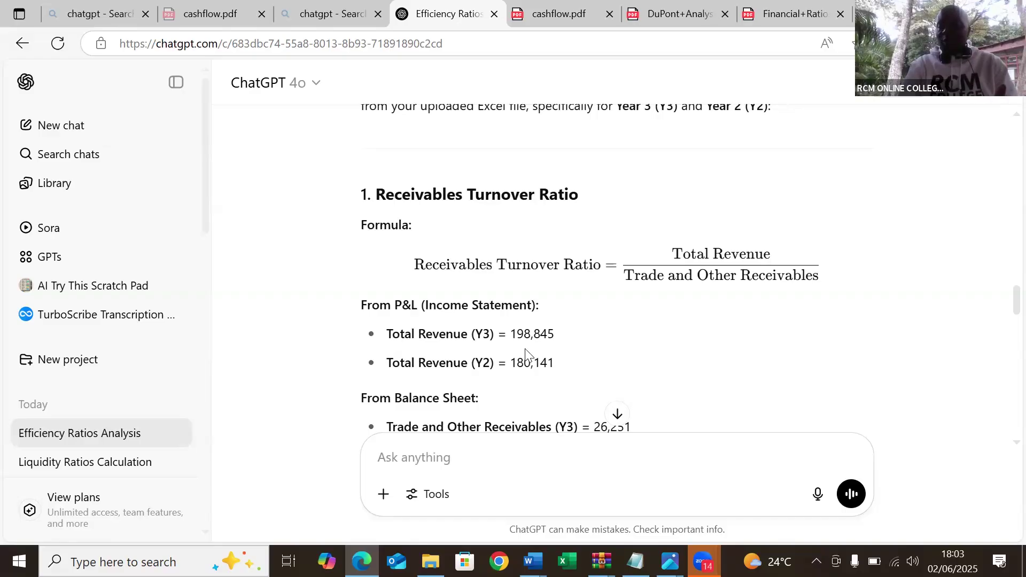
{"action": "scroll", "coordinate": [526, 352], "scroll_direction": "down", "scroll_amount": 1}
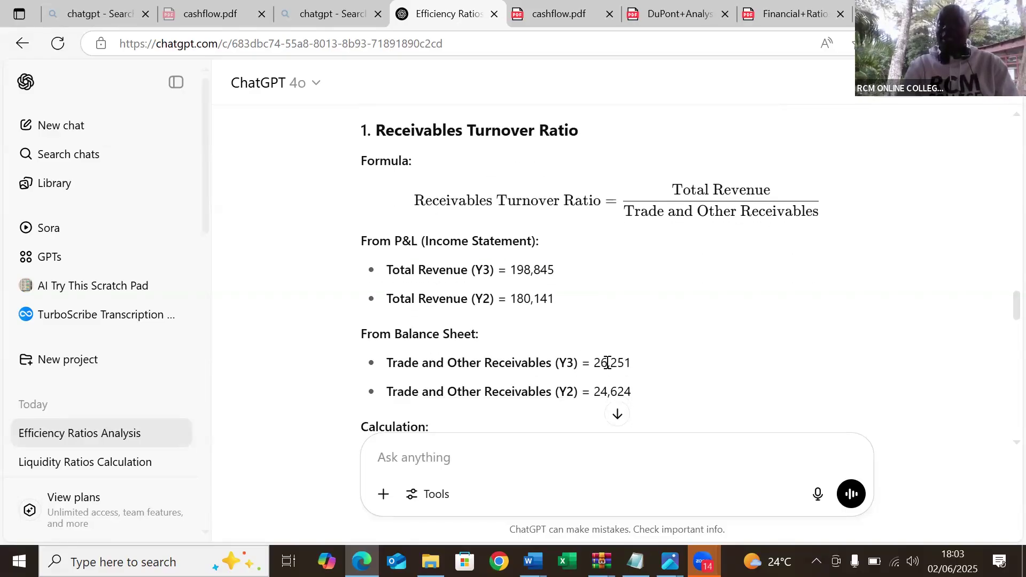
{"action": "scroll", "coordinate": [608, 362], "scroll_direction": "down", "scroll_amount": 1}
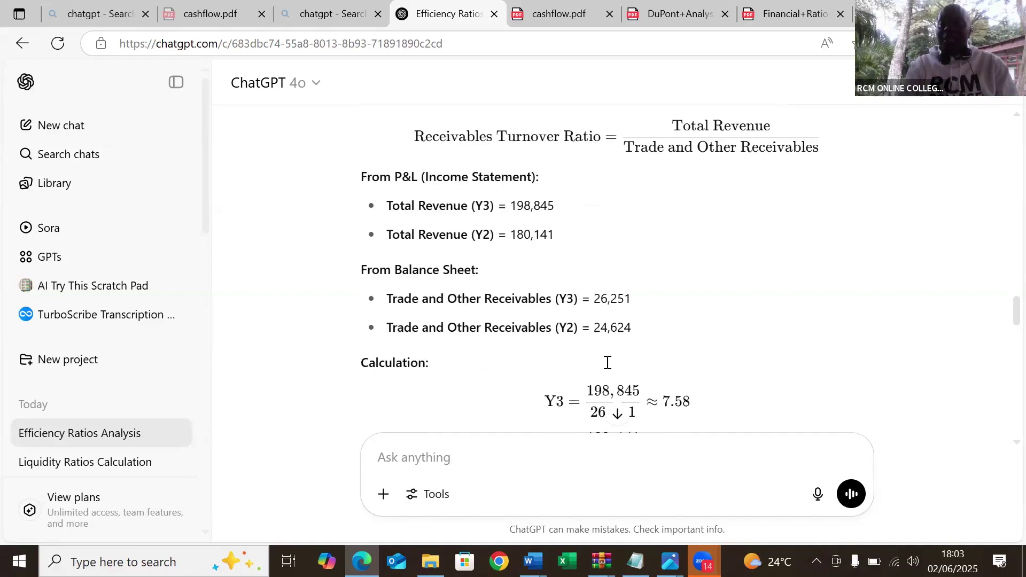
{"action": "scroll", "coordinate": [608, 363], "scroll_direction": "down", "scroll_amount": 1}
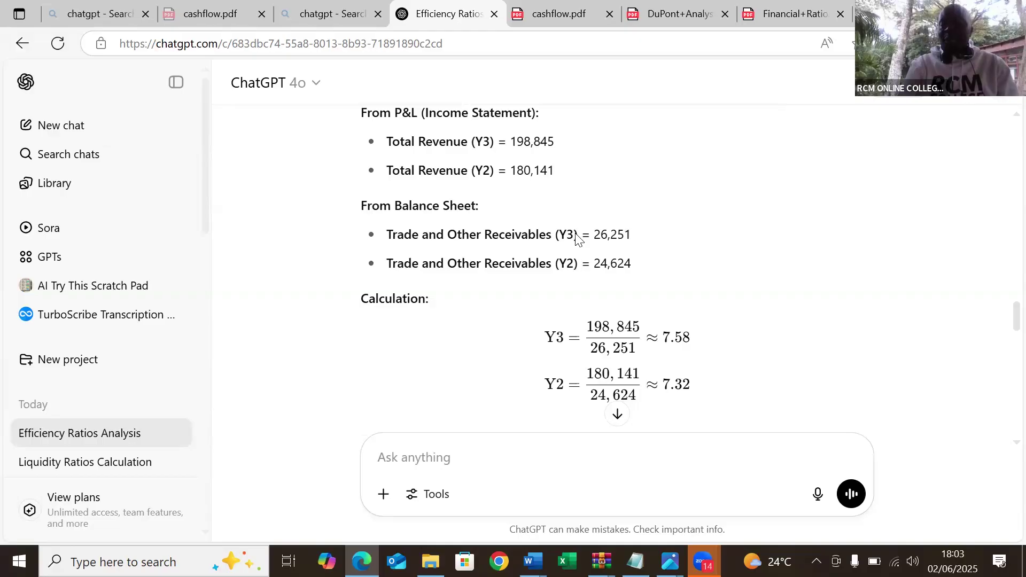
{"action": "scroll", "coordinate": [576, 235], "scroll_direction": "up", "scroll_amount": 3}
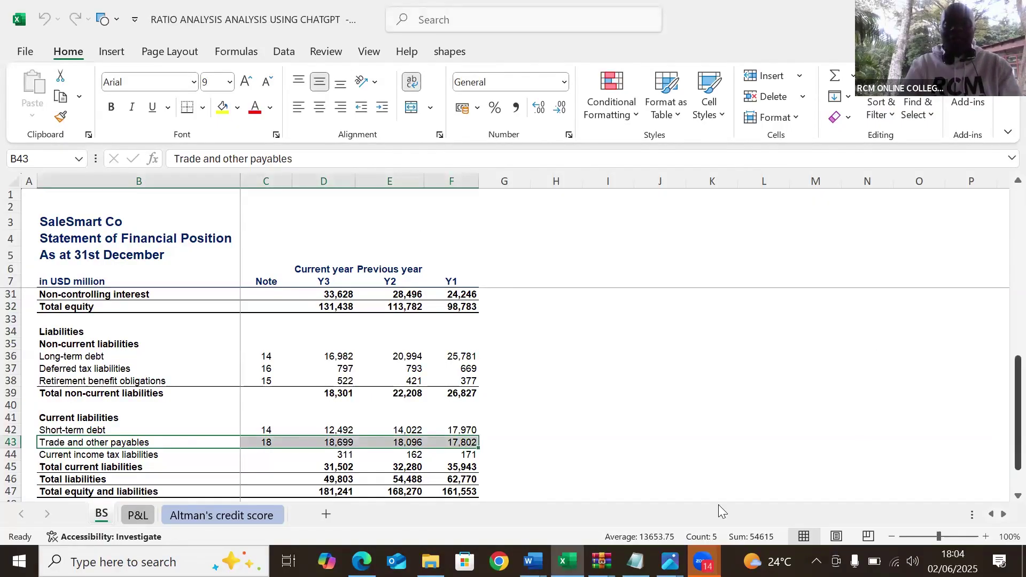
In the Excel workbook, check total revenue on the P&L sheet and trade and other receivables on the BS sheet
{"action": "left_click", "coordinate": [137, 515]}
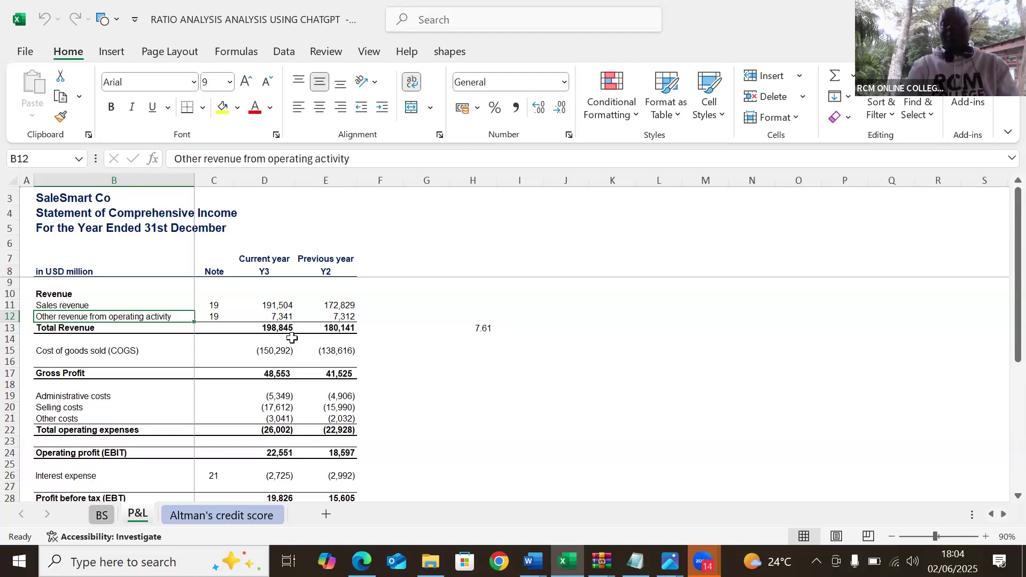
{"action": "left_click", "coordinate": [105, 513]}
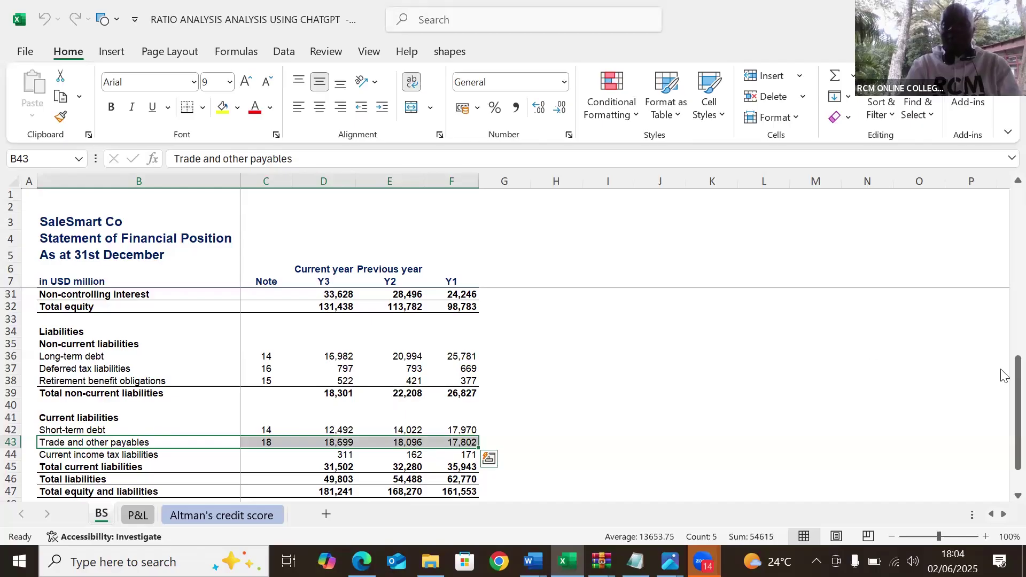
{"action": "left_click_drag", "start_coordinate": [1004, 380], "coordinate": [1001, 225]}
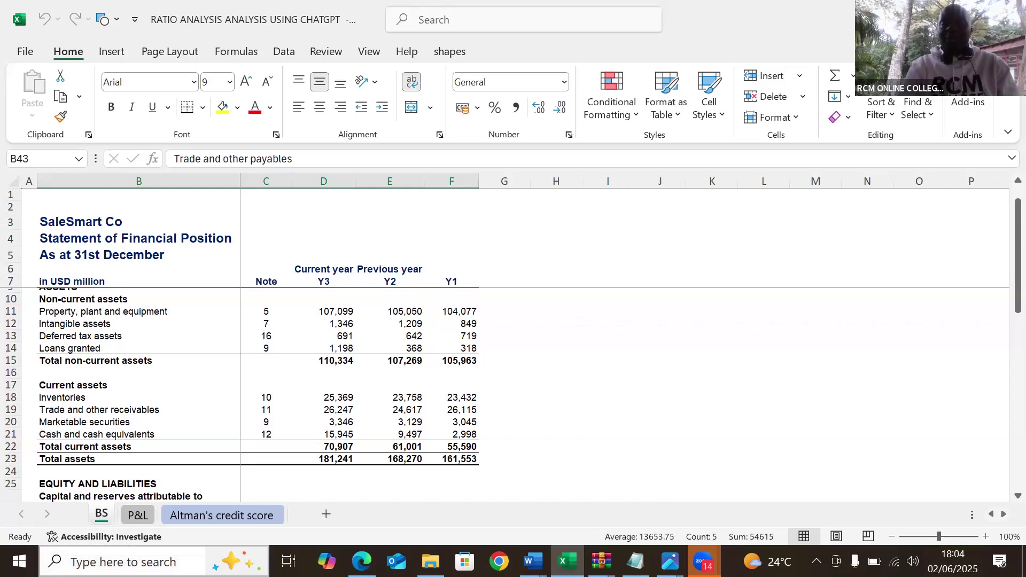
{"action": "left_click", "coordinate": [123, 562]}
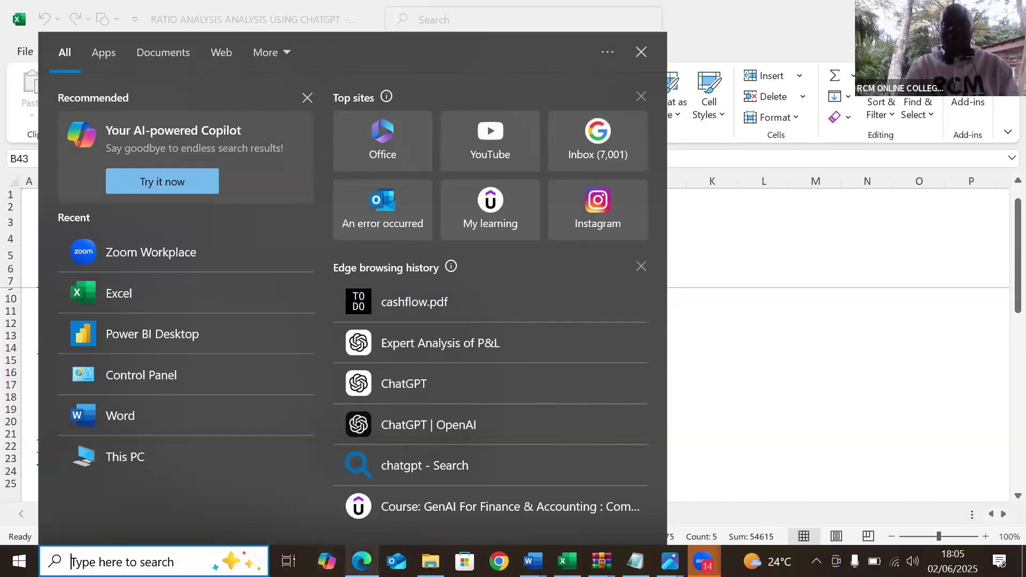
Back in the ChatGPT chat, send the correction "YOU SHOULD HAVE USE AVERAGE RCEIVALBES THROUGHOUT i.e (y3+y2)/2"
{"action": "left_click", "coordinate": [361, 561]}
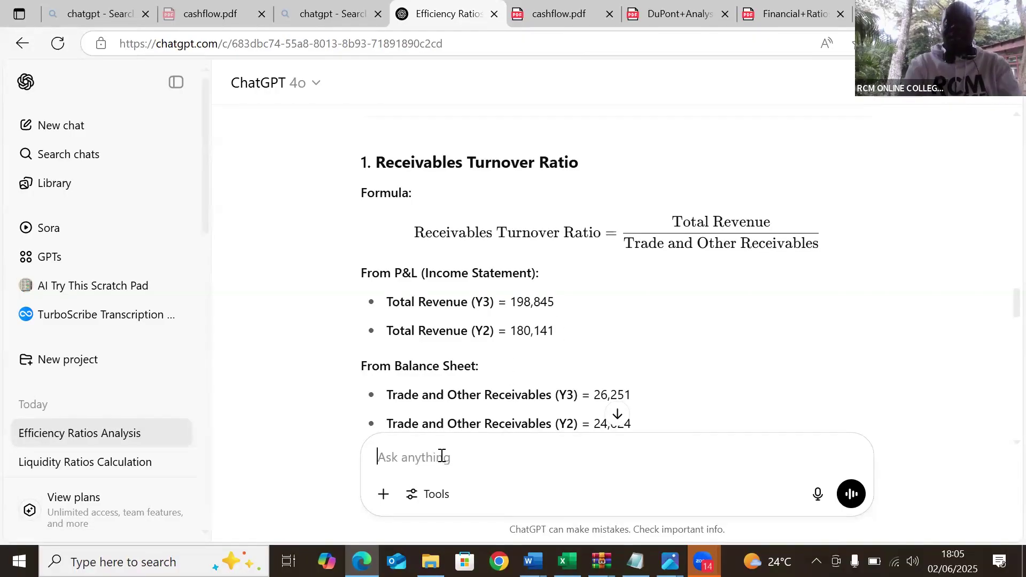
{"action": "type", "text": "Y"}
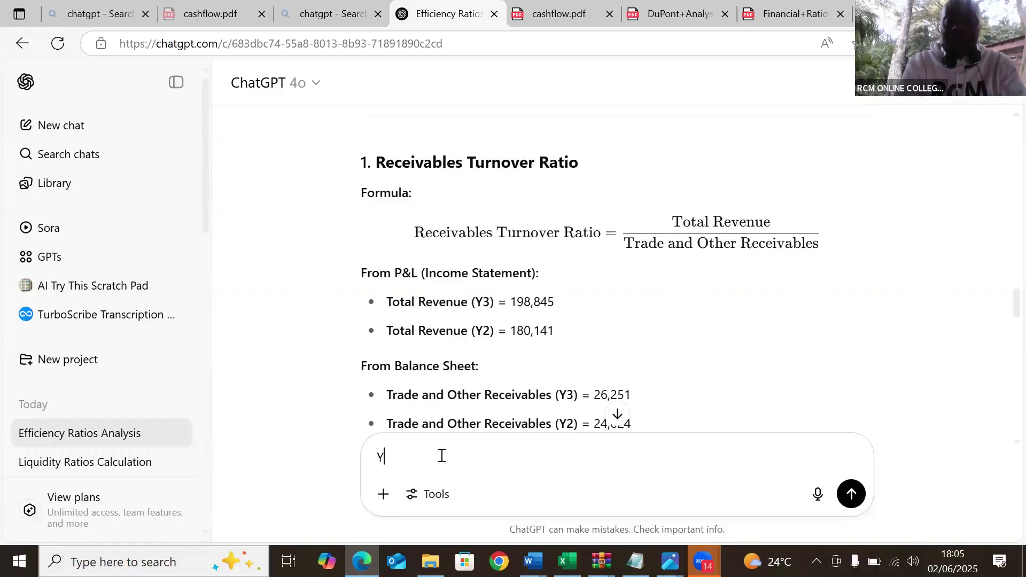
{"action": "type", "text": "OU SHOULD H"}
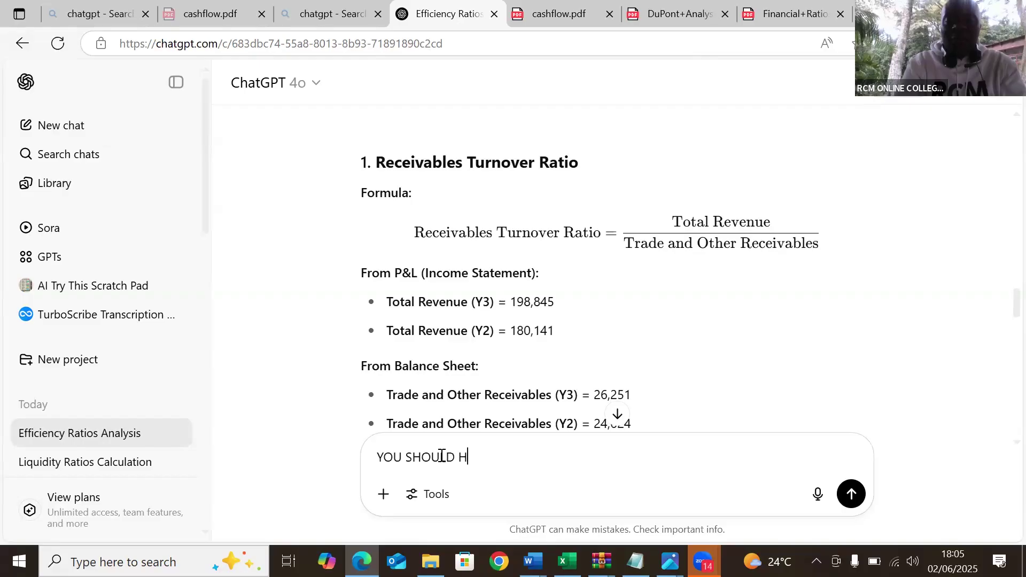
{"action": "type", "text": "AVE USE AVERA"}
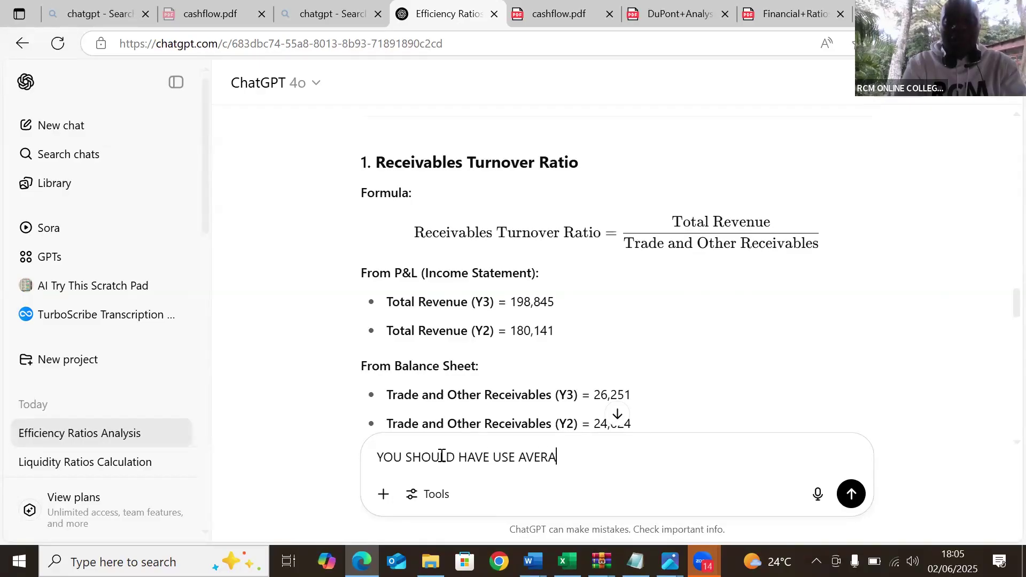
{"action": "type", "text": "GE RCEIVALBES THROUGHOUT"}
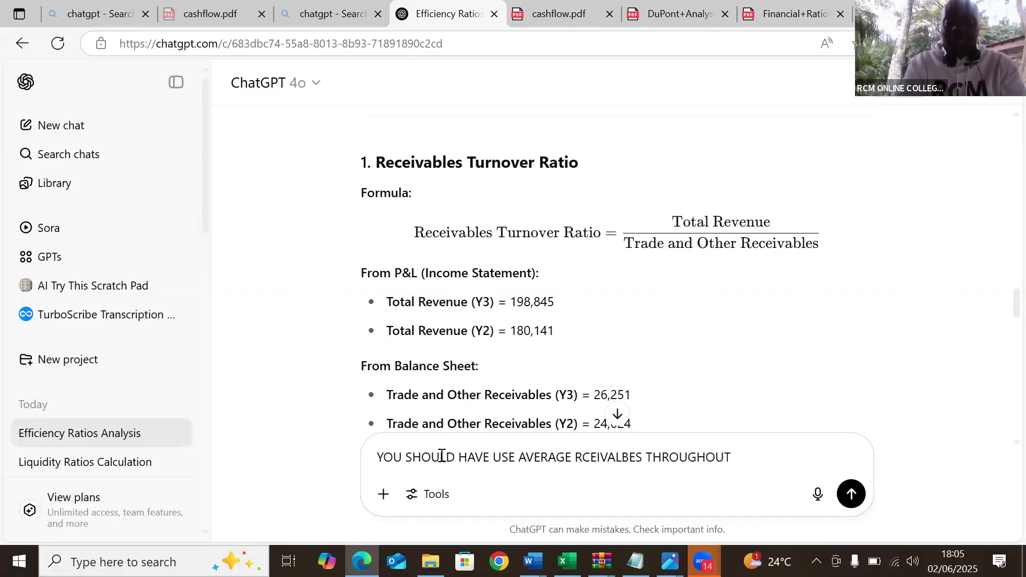
{"action": "type", "text": "e"}
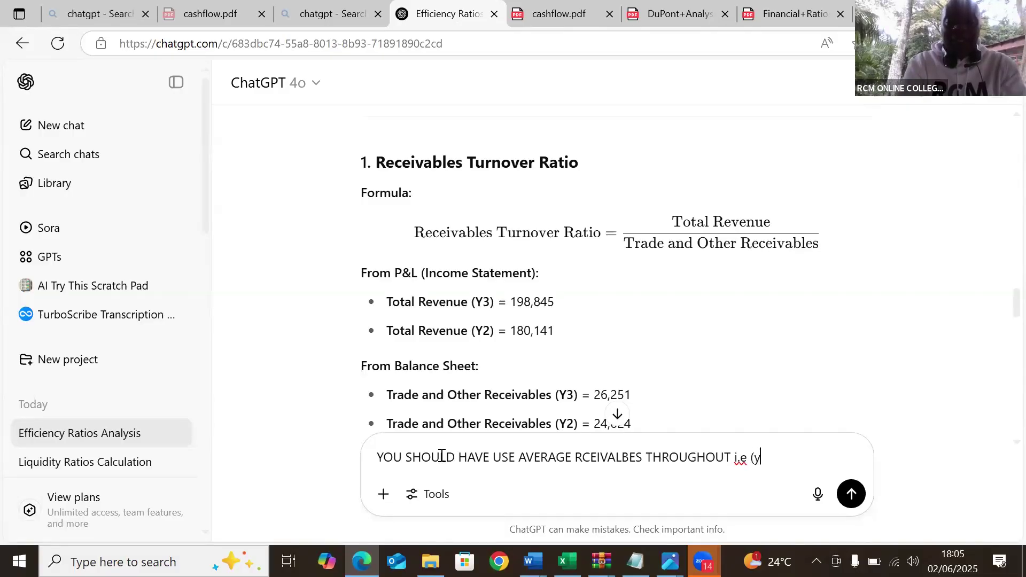
{"action": "type", "text": "(y3+y2"}
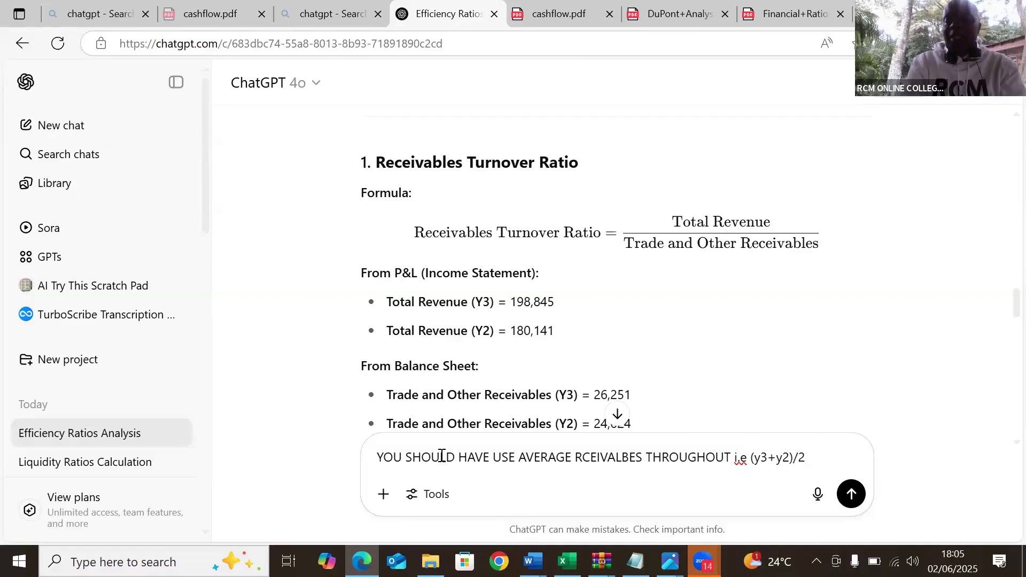
{"action": "type", "text": ")/2"}
{"action": "key", "text": "Return"}
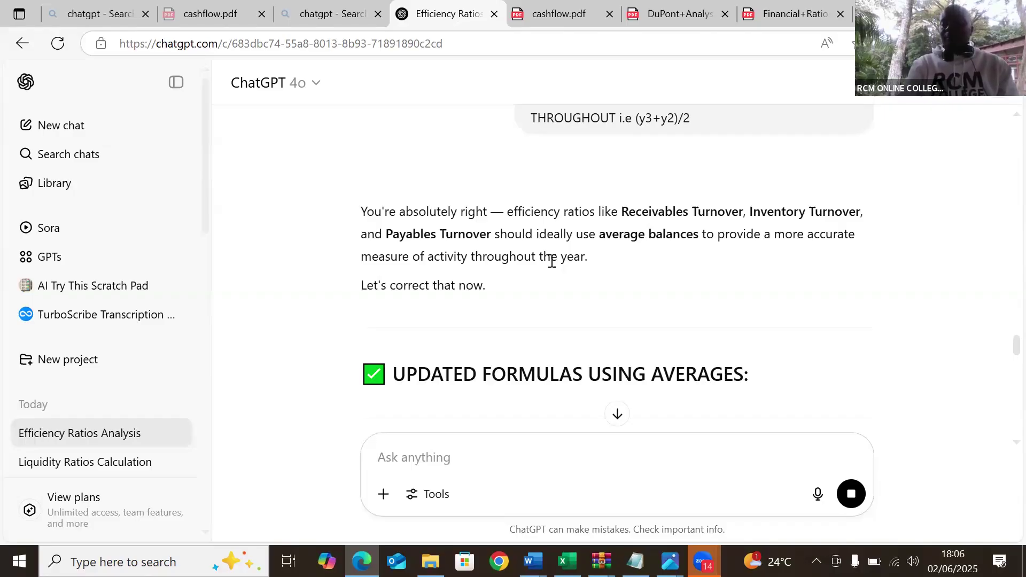
Read the updated receivables turnover formula using average receivables, with its input values and the Y3 and Y2 calculations
{"action": "scroll", "coordinate": [552, 262], "scroll_direction": "down", "scroll_amount": 5}
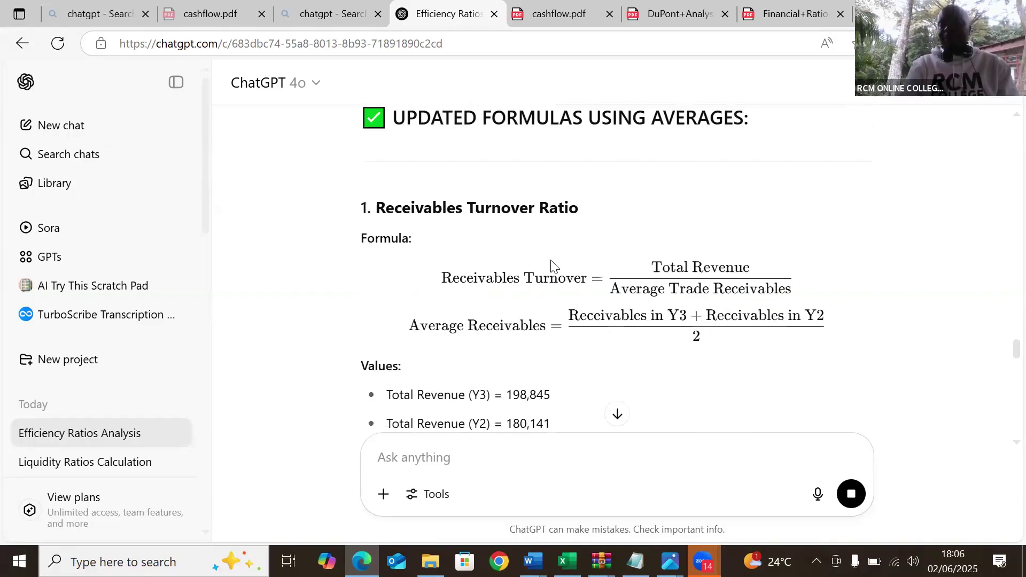
{"action": "scroll", "coordinate": [552, 262], "scroll_direction": "down", "scroll_amount": 1}
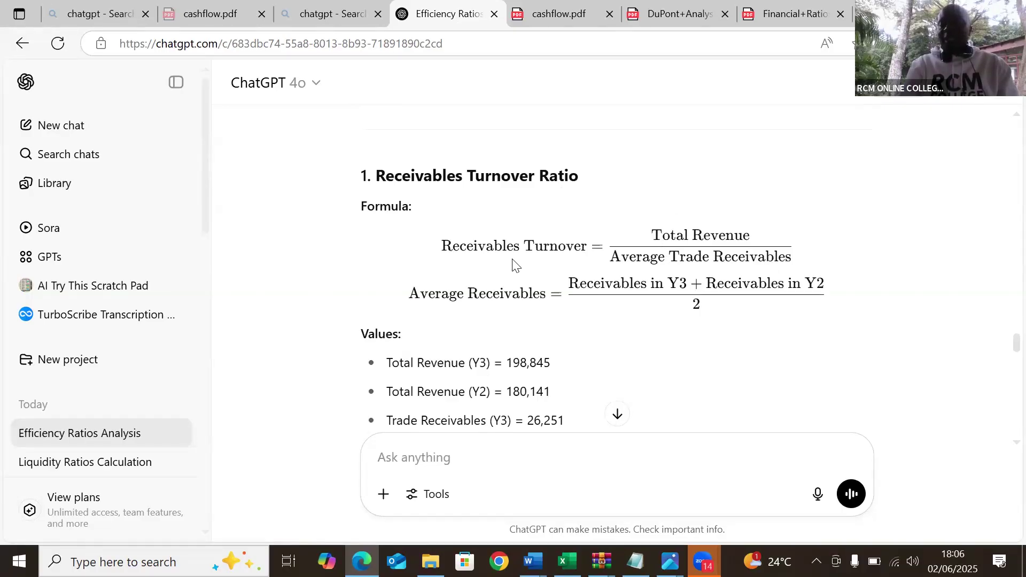
{"action": "scroll", "coordinate": [513, 261], "scroll_direction": "down", "scroll_amount": 3}
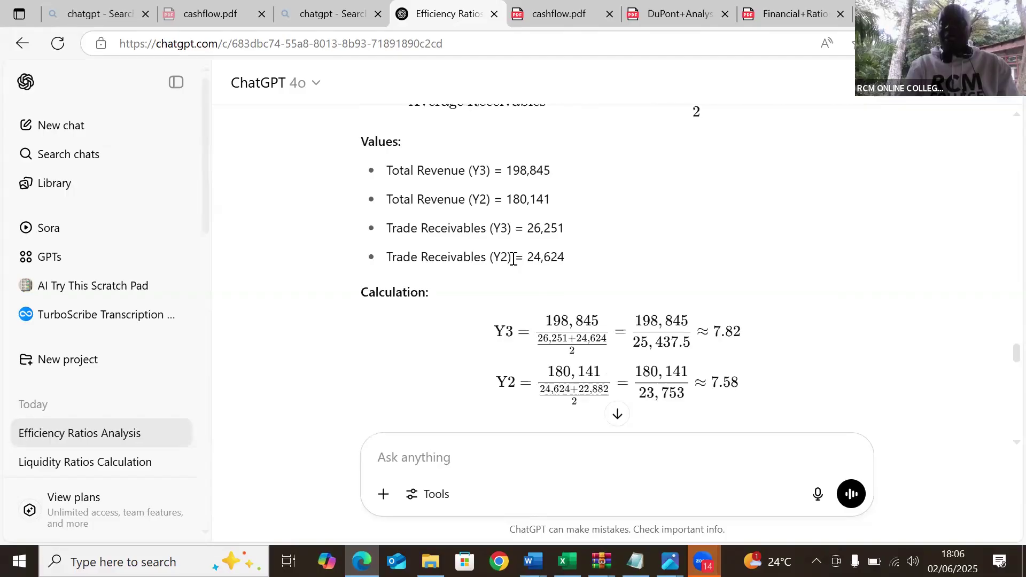
{"action": "scroll", "coordinate": [513, 260], "scroll_direction": "down", "scroll_amount": 1}
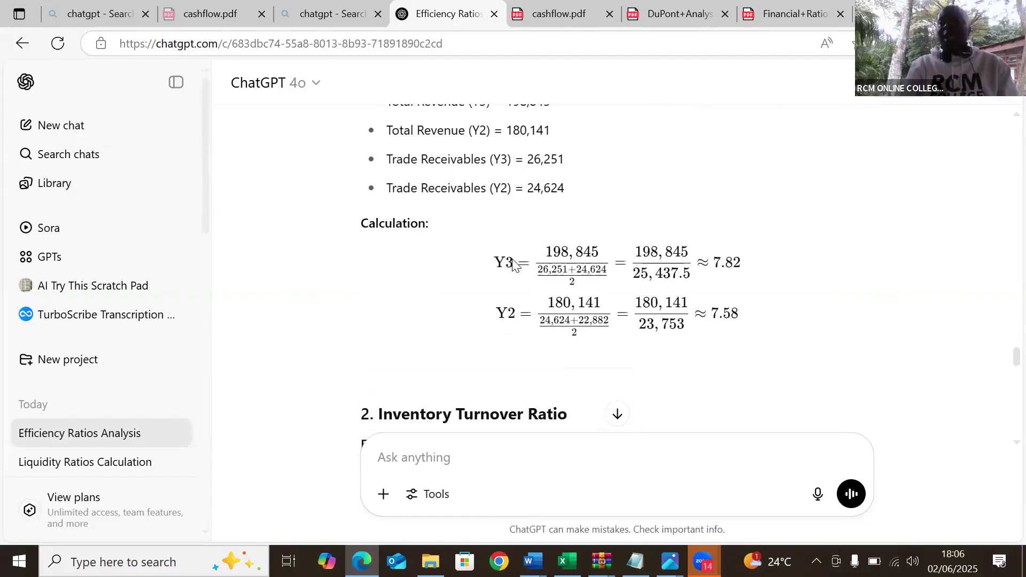
{"action": "scroll", "coordinate": [513, 263], "scroll_direction": "down", "scroll_amount": 1}
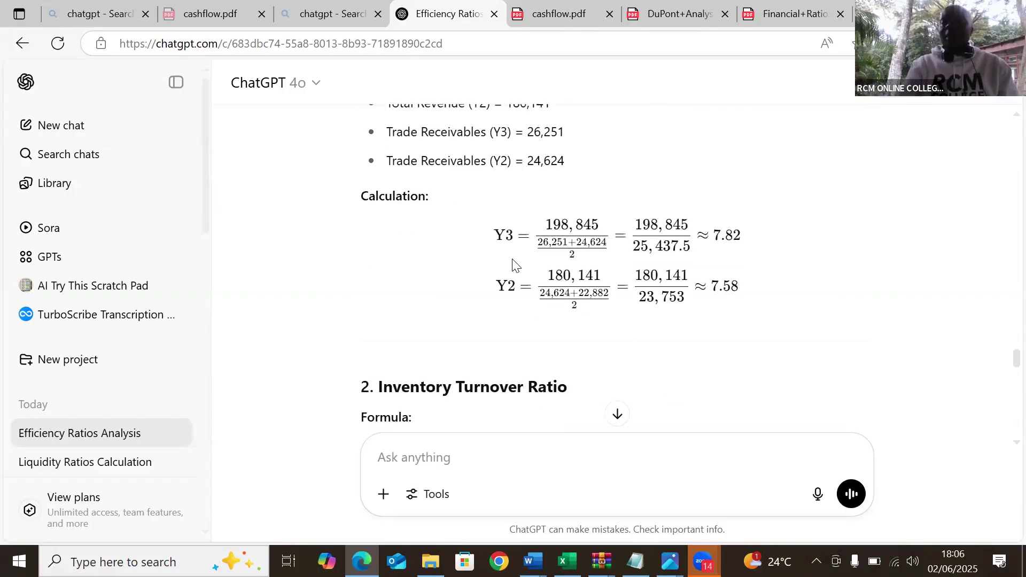
Review the average-based inventory and payables turnover calculations, down to the final table of corrected efficiency ratios and the closing question
{"action": "scroll", "coordinate": [512, 262], "scroll_direction": "down", "scroll_amount": 3}
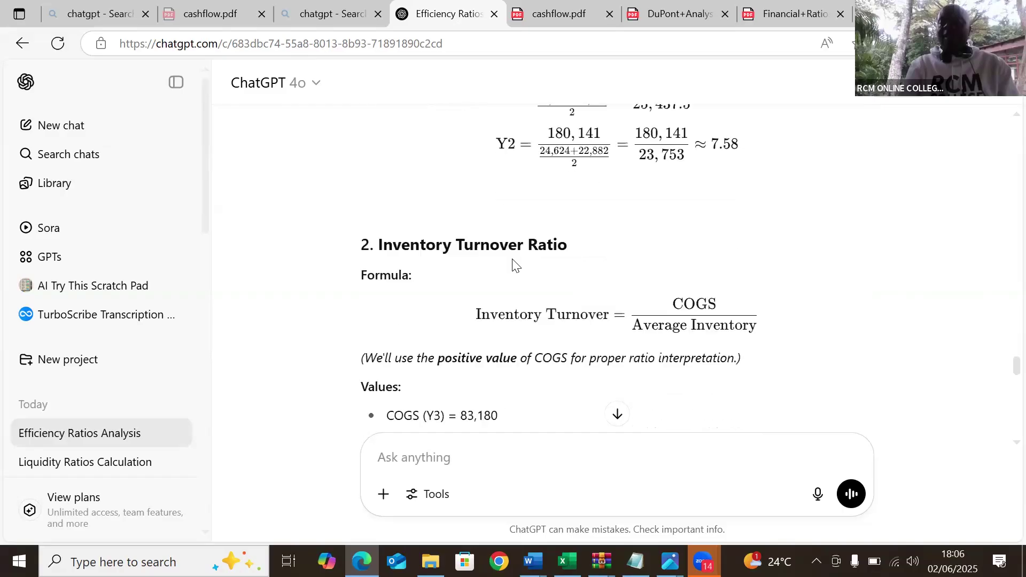
{"action": "scroll", "coordinate": [513, 262], "scroll_direction": "down", "scroll_amount": 4}
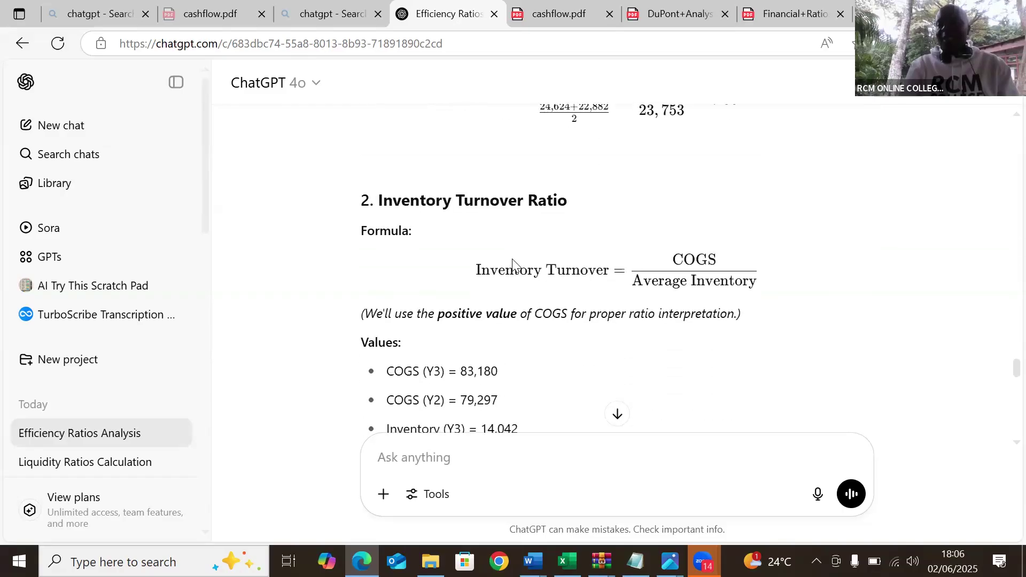
{"action": "scroll", "coordinate": [513, 258], "scroll_direction": "down", "scroll_amount": 4}
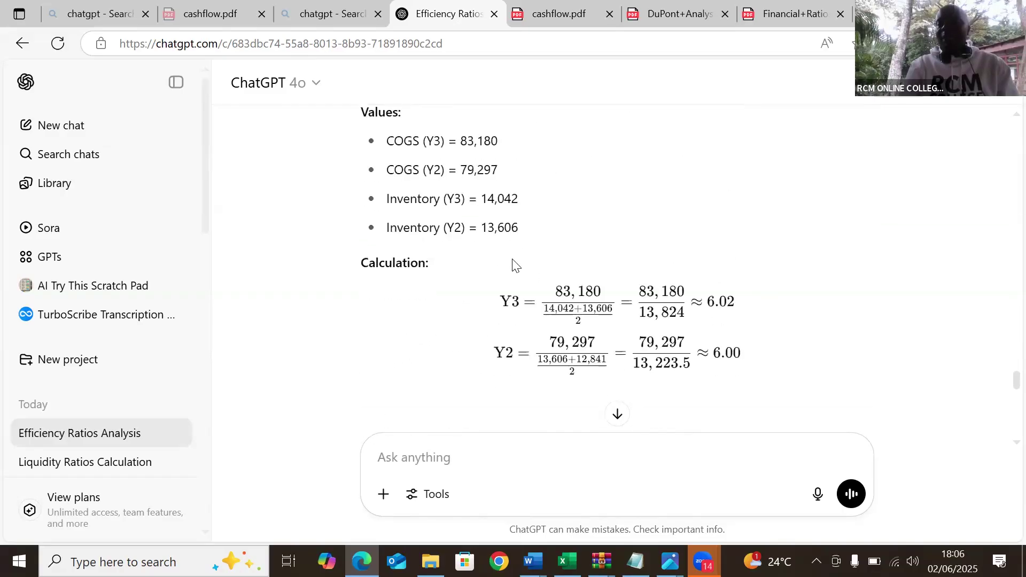
{"action": "scroll", "coordinate": [513, 258], "scroll_direction": "down", "scroll_amount": 5}
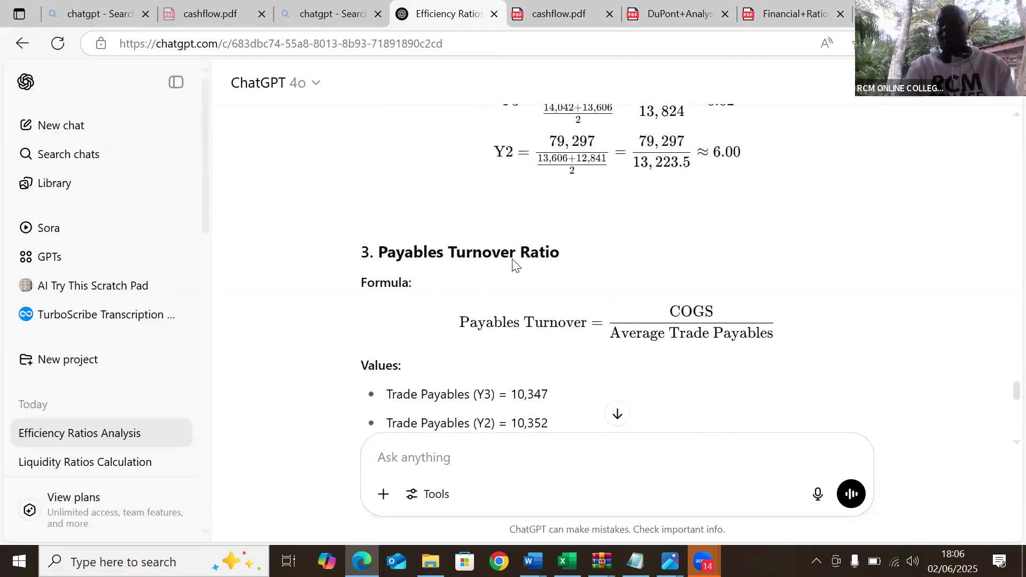
{"action": "scroll", "coordinate": [513, 262], "scroll_direction": "down", "scroll_amount": 4}
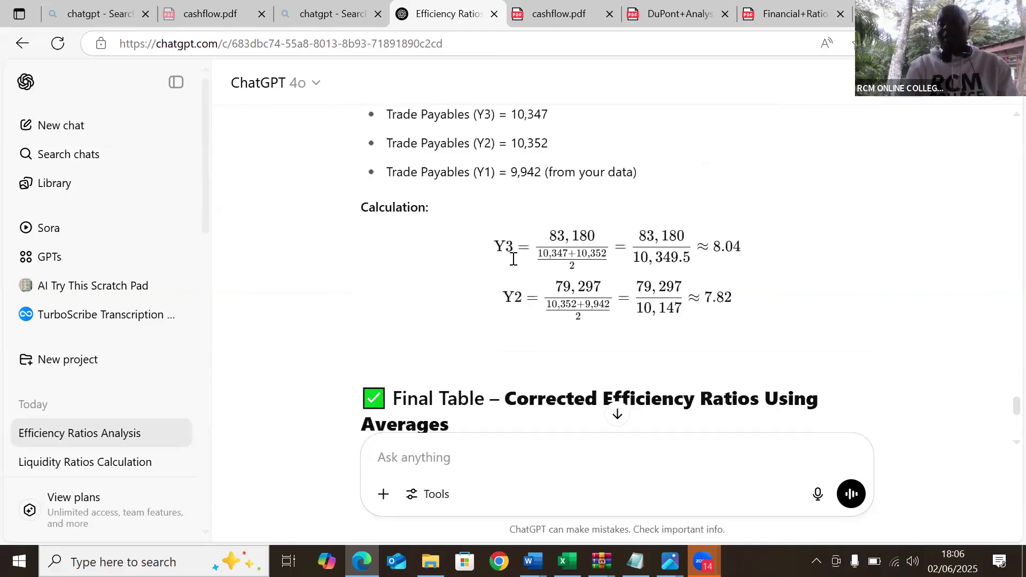
{"action": "scroll", "coordinate": [513, 261], "scroll_direction": "down", "scroll_amount": 1}
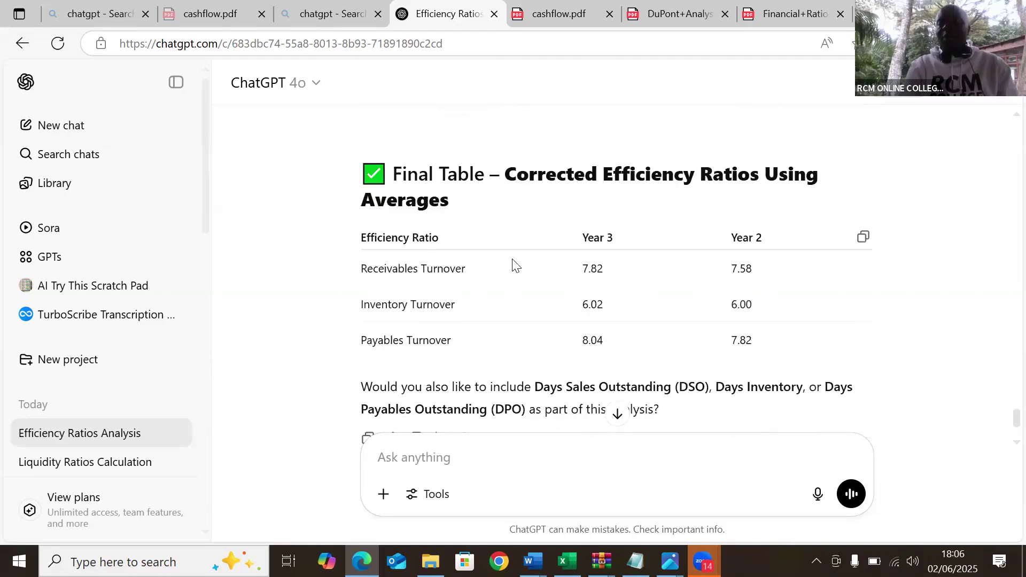
{"action": "scroll", "coordinate": [513, 262], "scroll_direction": "down", "scroll_amount": 1}
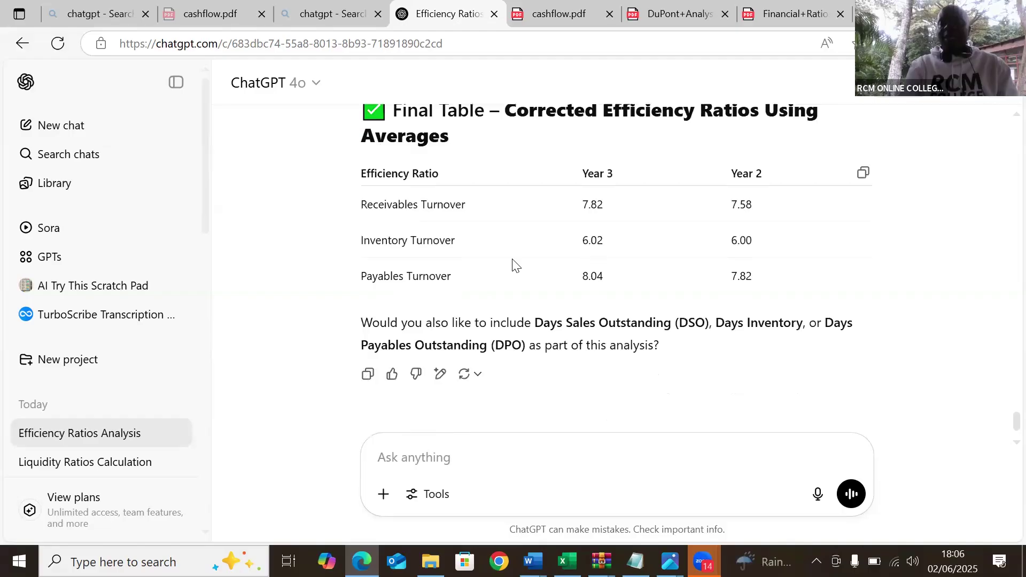
{"action": "scroll", "coordinate": [513, 264], "scroll_direction": "down", "scroll_amount": 1}
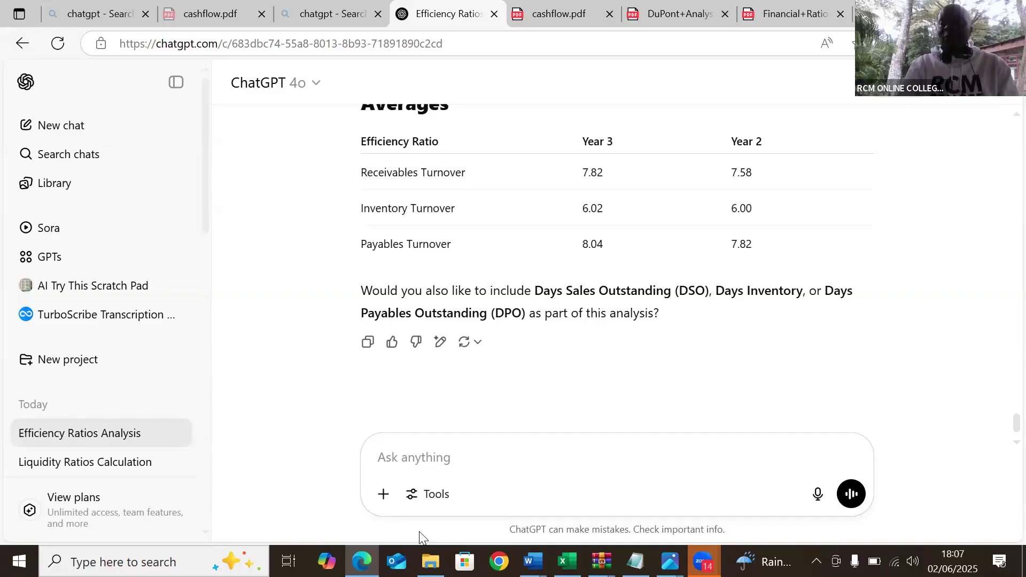
Reply "yes" to the offer to include DSO, Days Inventory and DPO, and view the resulting Days Efficiency Metrics table enlarged
{"action": "type", "text": "yes"}
{"action": "key", "text": "Return"}
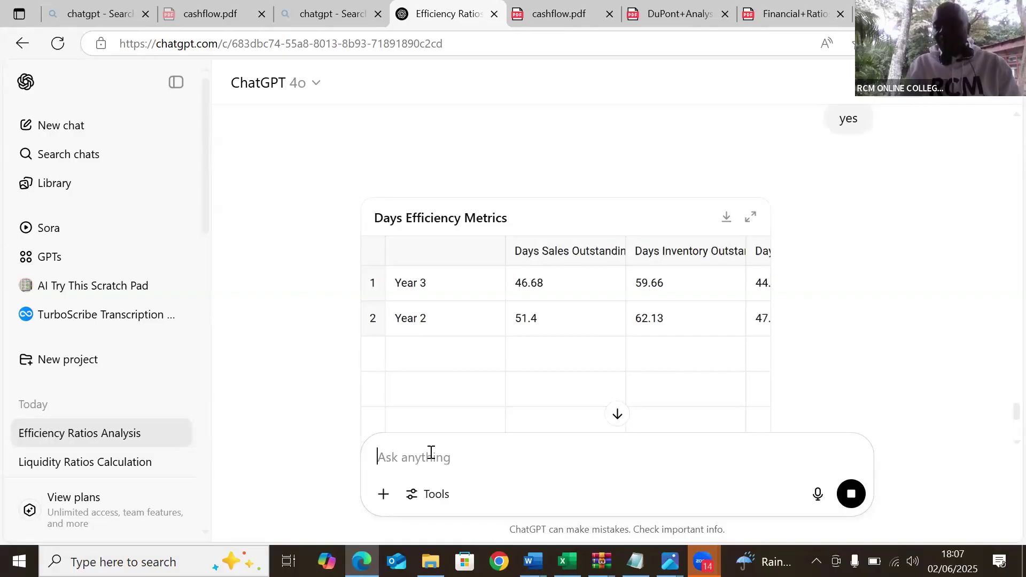
{"action": "left_click", "coordinate": [751, 220]}
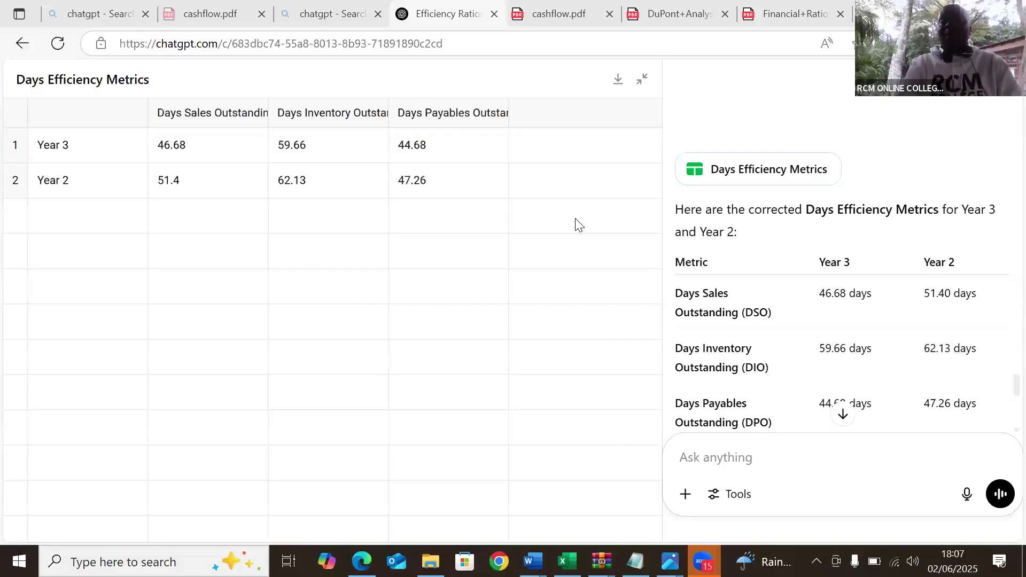
{"action": "key", "text": "Escape"}
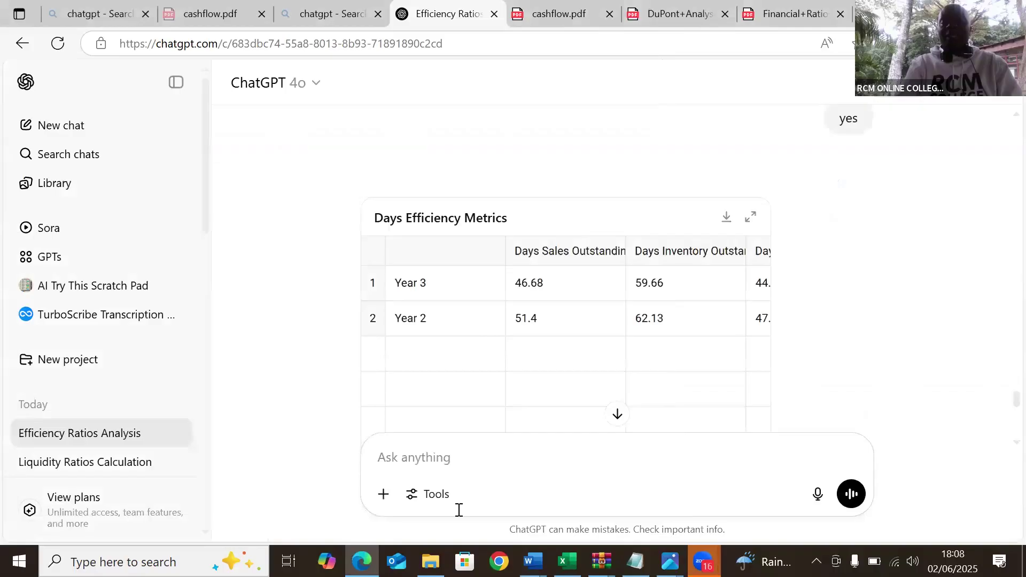
Send the prompt "from the BS and PL identify the most risky audit areas that i should concentrate on" in the same chat
{"action": "left_click", "coordinate": [431, 458]}
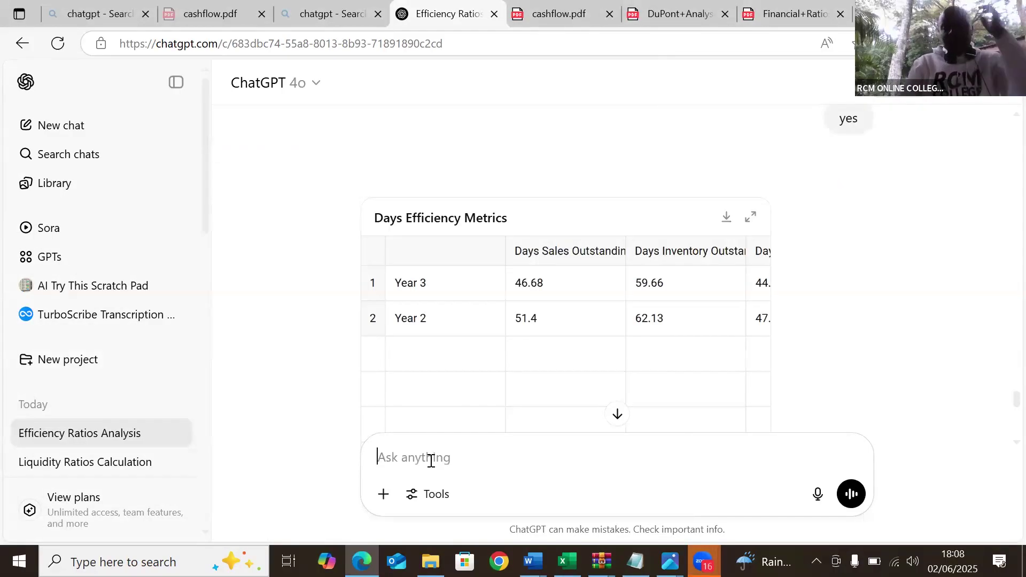
{"action": "type", "text": "from the BS and"}
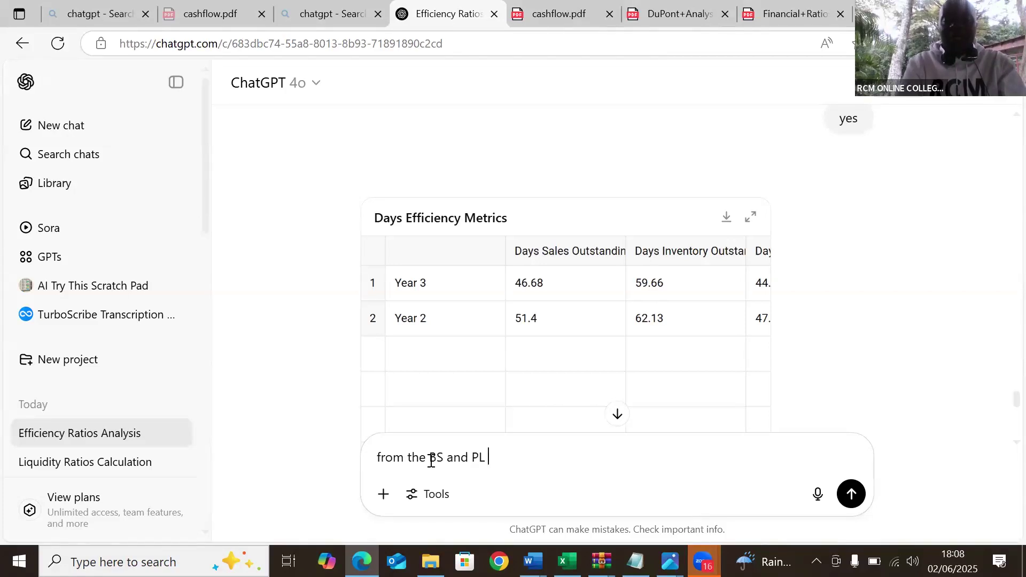
{"action": "type", "text": "PL identify the mos"}
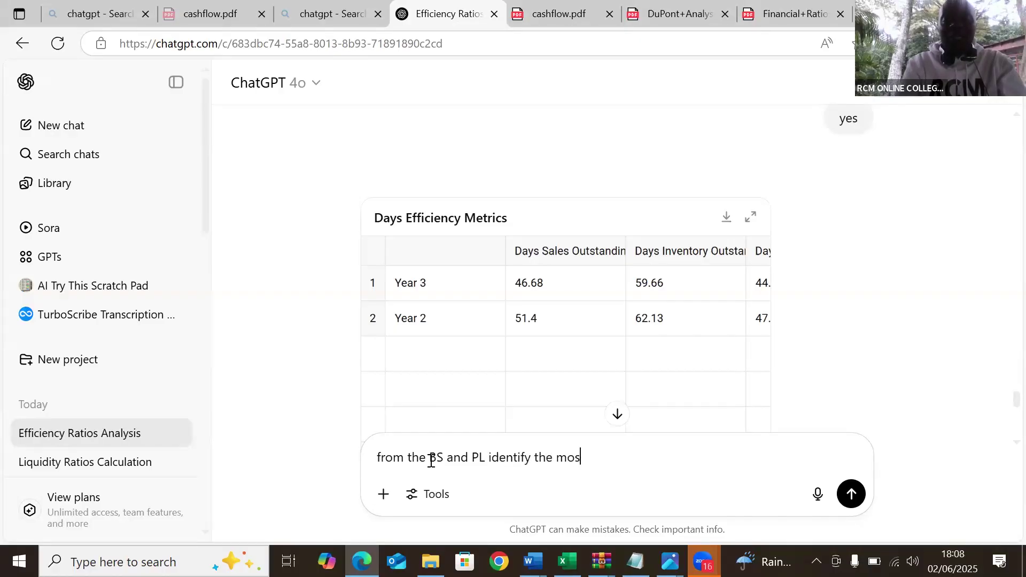
{"action": "type", "text": "t risk"}
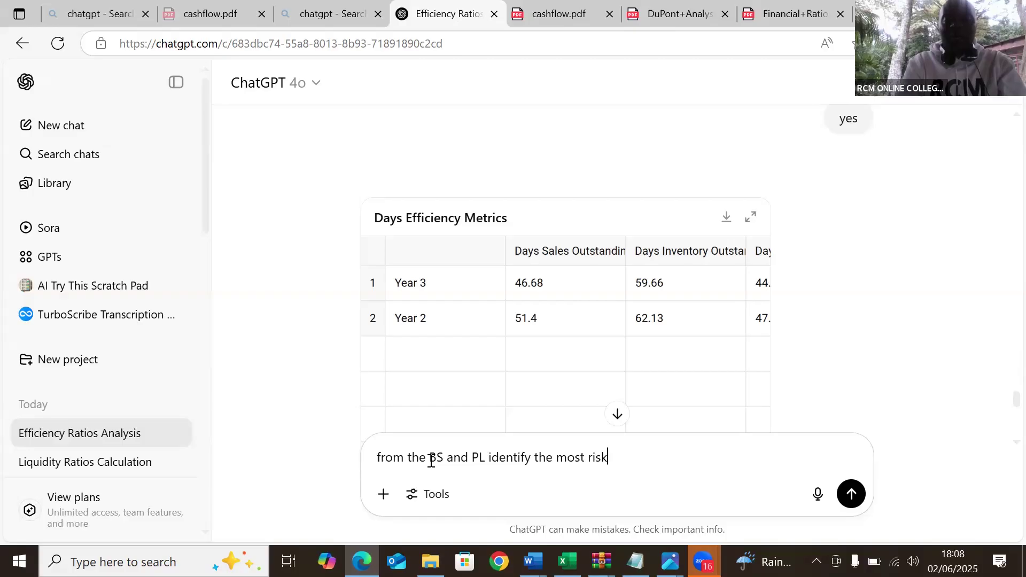
{"action": "type", "text": "y audit ar"}
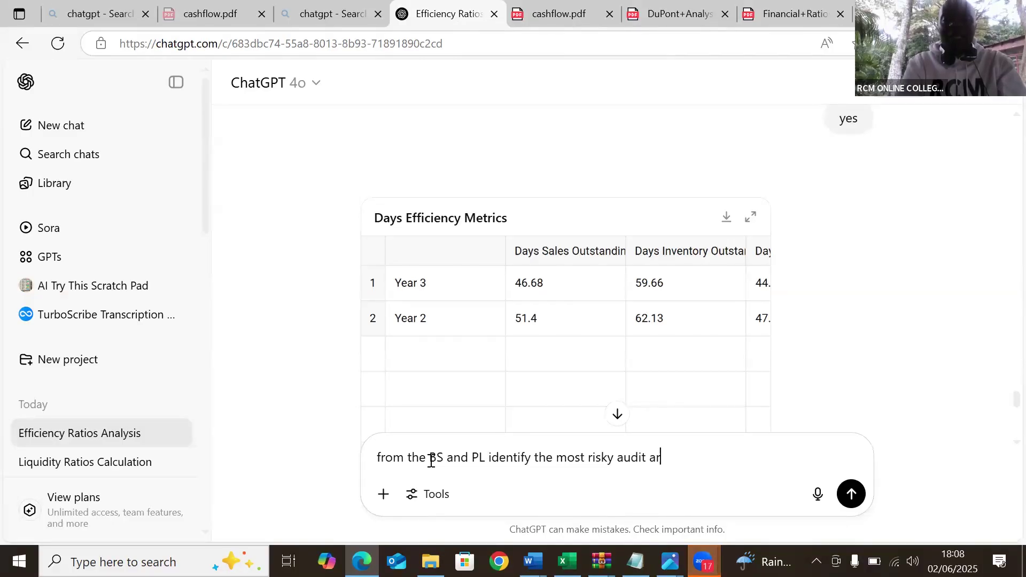
{"action": "type", "text": "eas that i"}
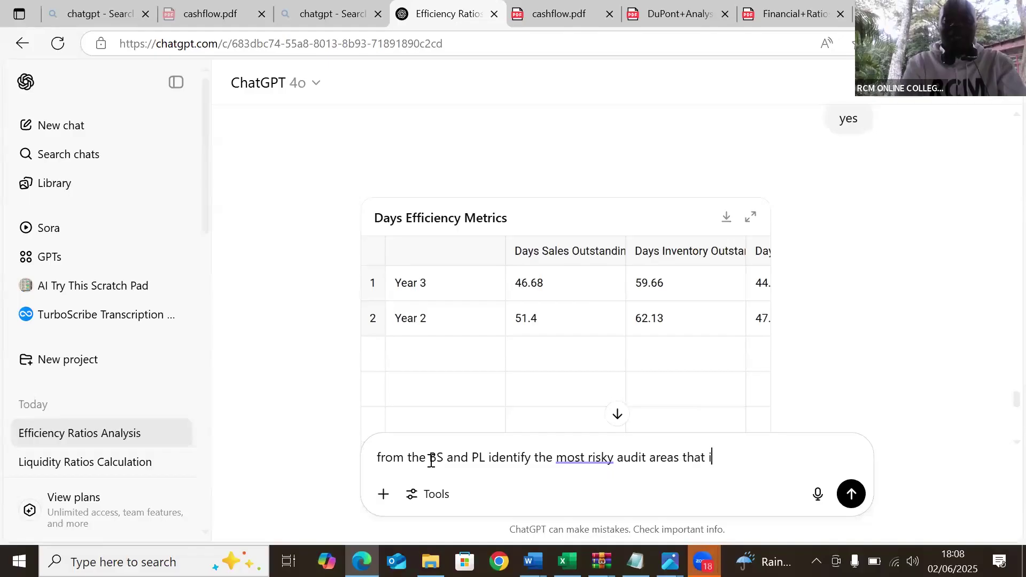
{"action": "type", "text": " should cond"}
{"action": "type", "text": "ent"}
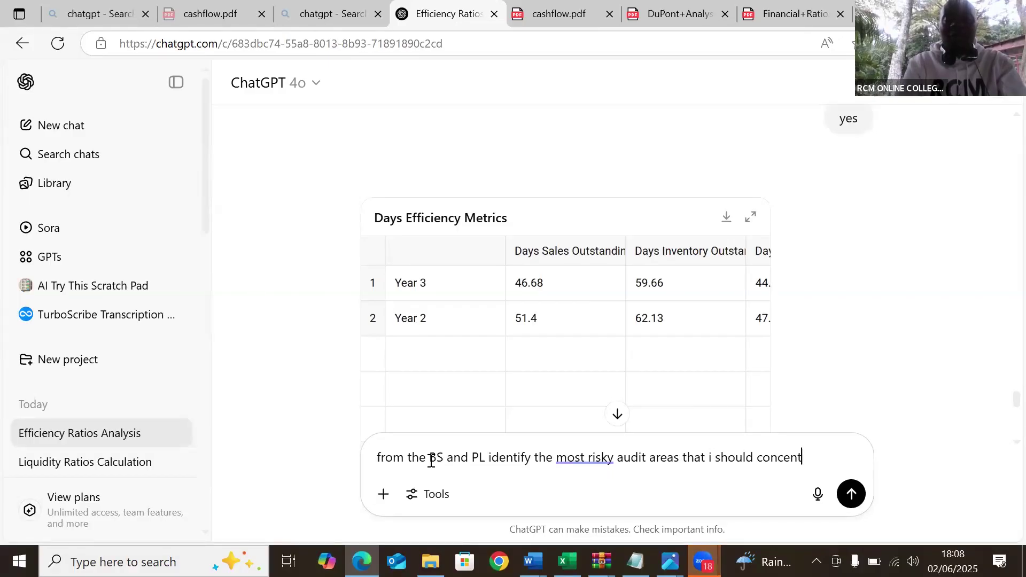
{"action": "type", "text": "rate on"}
{"action": "key", "text": "Return"}
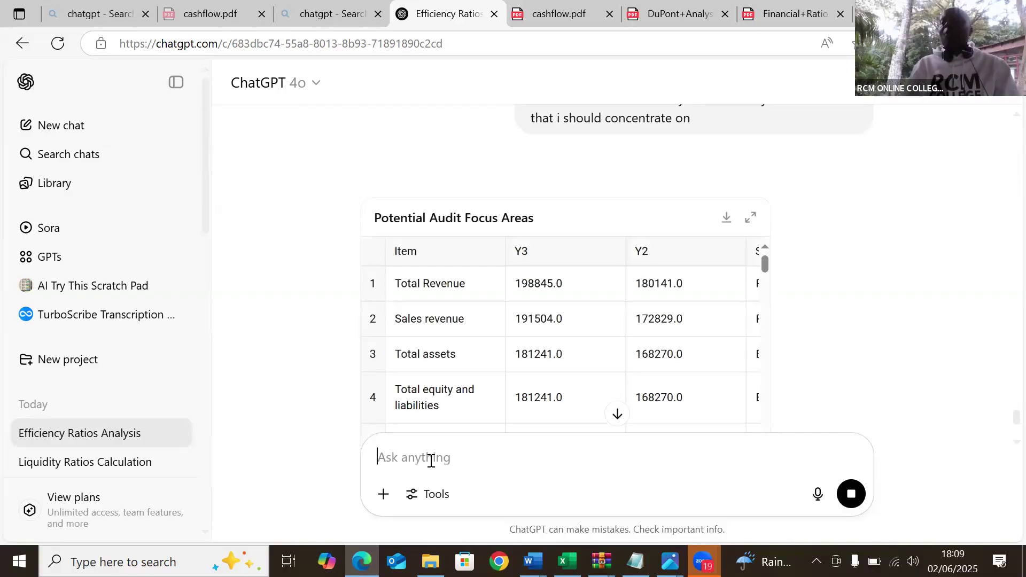
Read the answer's Top Risky Audit Areas table, with its reasons for risk, and the key audit assertions per area
{"action": "left_click", "coordinate": [618, 416]}
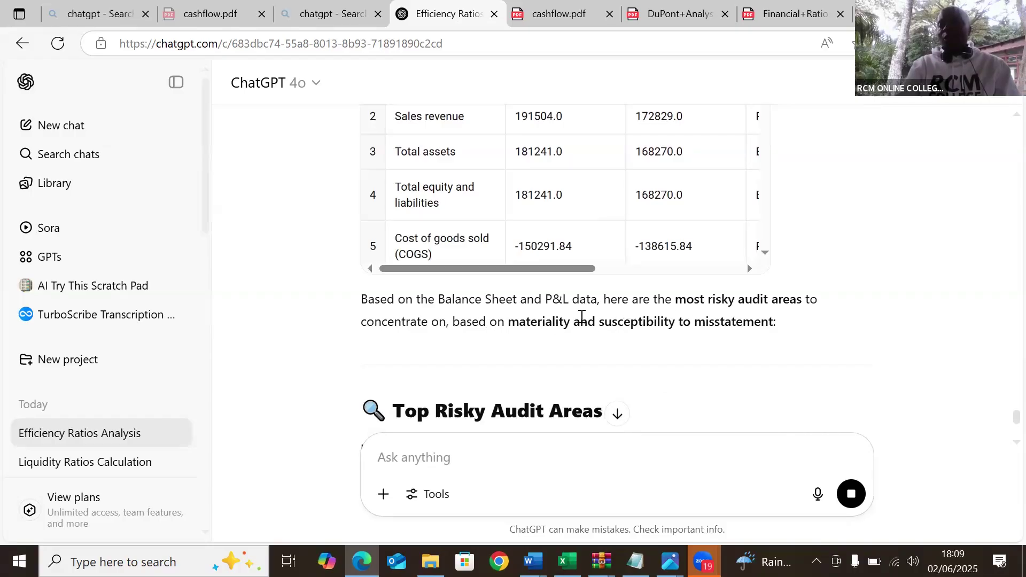
{"action": "scroll", "coordinate": [582, 317], "scroll_direction": "down", "scroll_amount": 4}
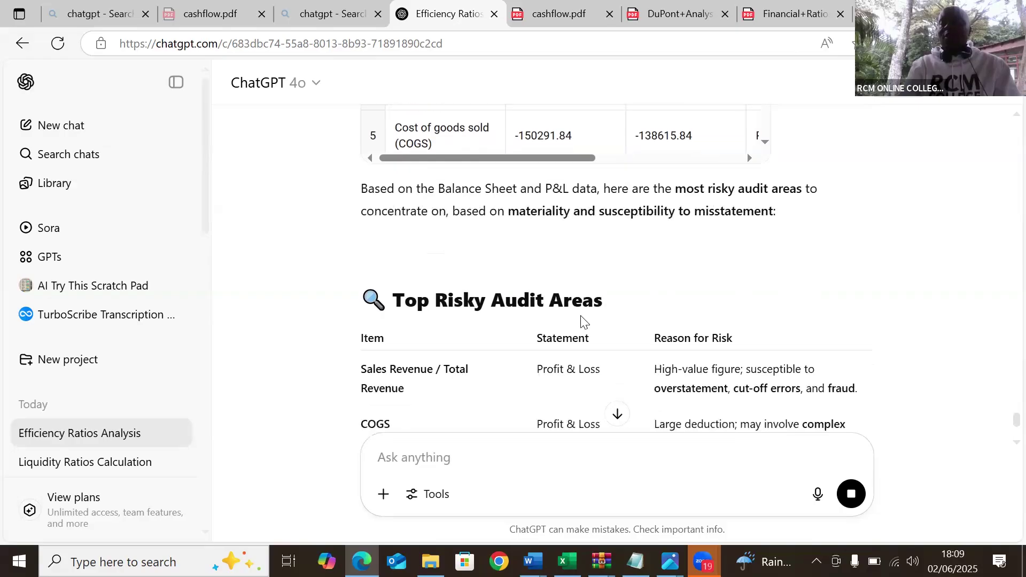
{"action": "scroll", "coordinate": [583, 318], "scroll_direction": "down", "scroll_amount": 1}
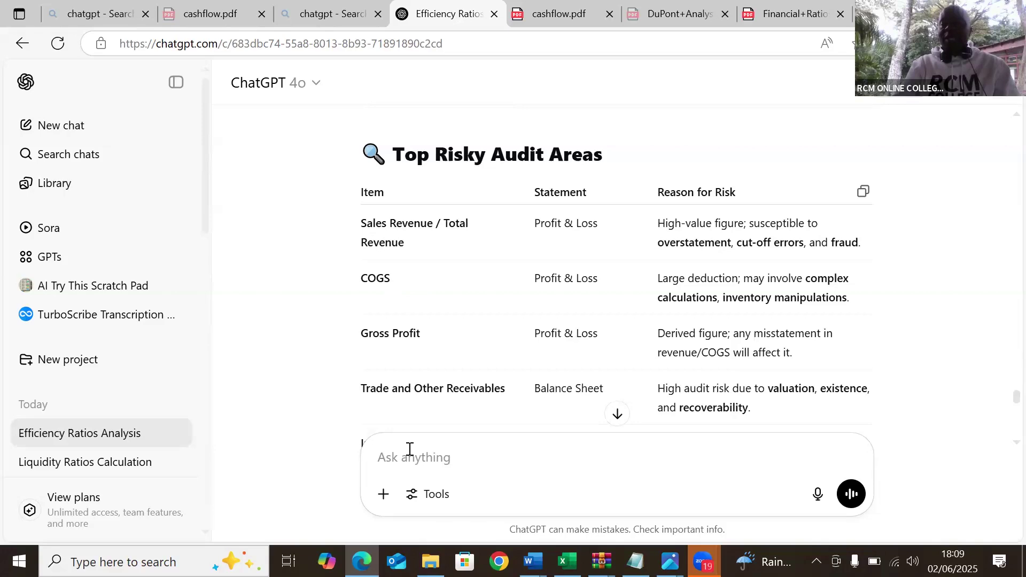
{"action": "left_click", "coordinate": [619, 415]}
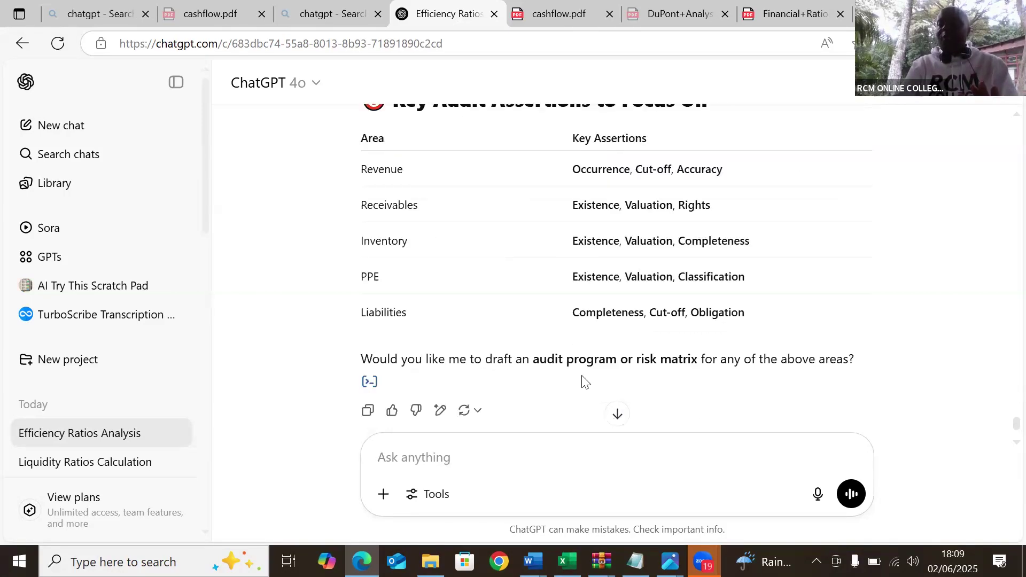